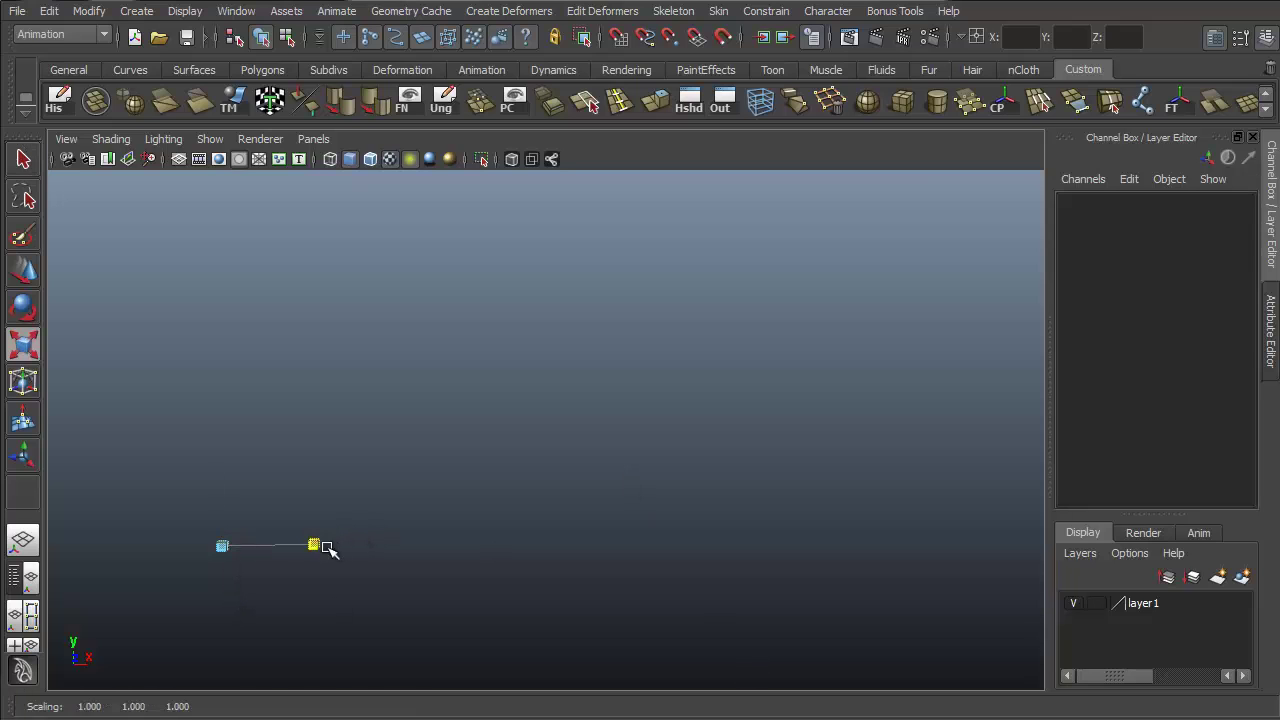
pyautogui.keyDown('alt'); pyautogui.moveTo(328, 549); pyautogui.dragTo(877, 523); pyautogui.keyUp('alt')
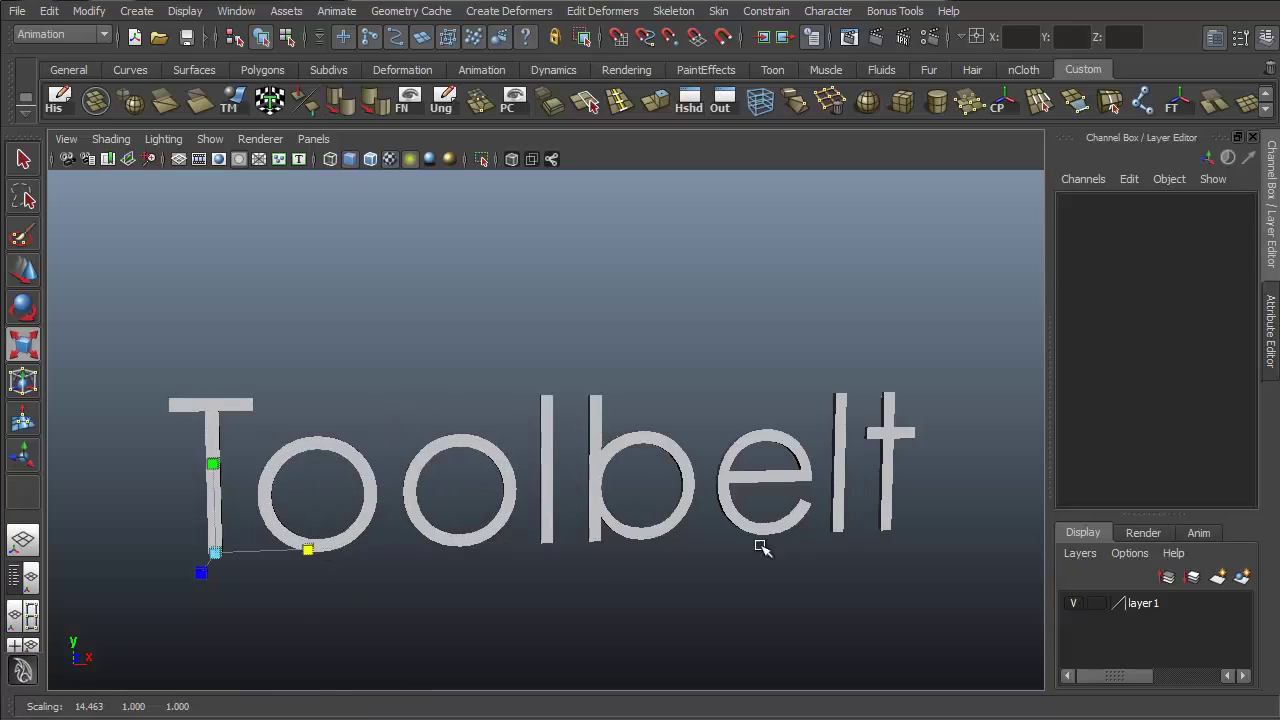
pyautogui.keyDown('alt'); pyautogui.moveTo(762, 548); pyautogui.dragTo(630, 513); pyautogui.keyUp('alt')
pyautogui.press('e')
pyautogui.keyDown('alt'); pyautogui.moveTo(606, 455); pyautogui.dragTo(720, 406, button='middle'); pyautogui.keyUp('alt')
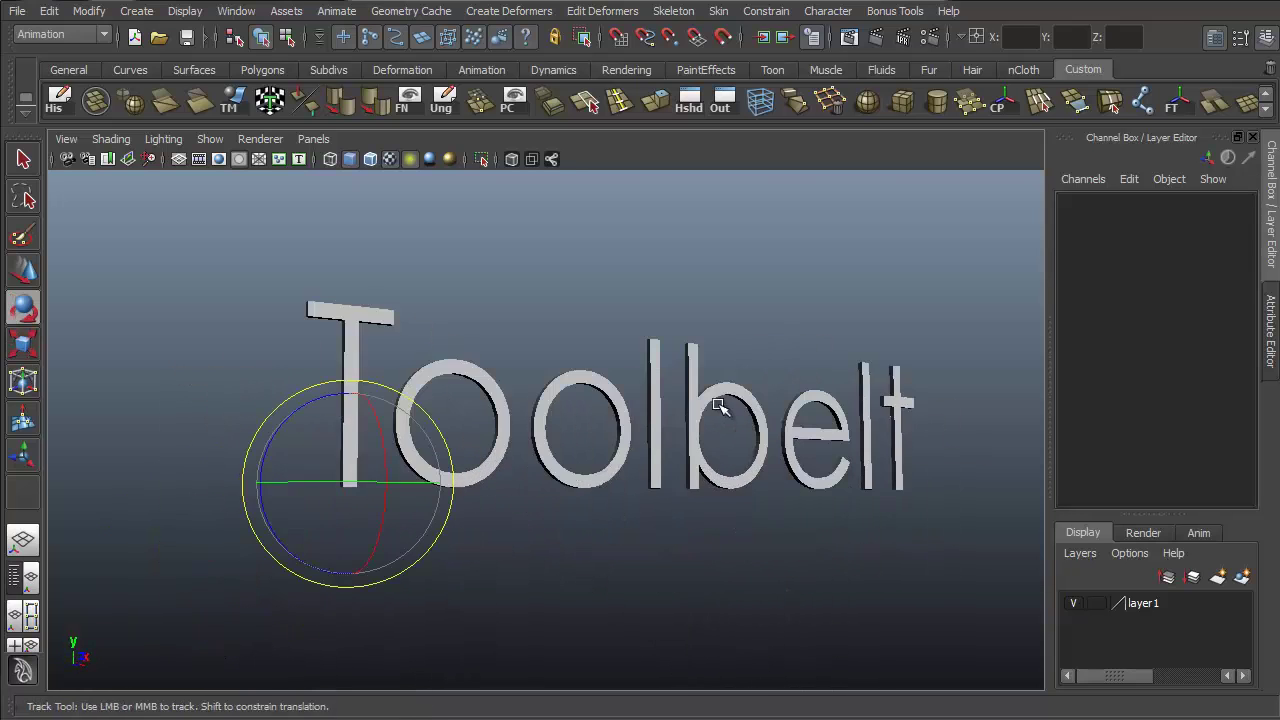
pyautogui.keyDown('alt'); pyautogui.moveTo(718, 405); pyautogui.dragTo(428, 371); pyautogui.keyUp('alt')
pyautogui.press('w')
pyautogui.press('Insert')
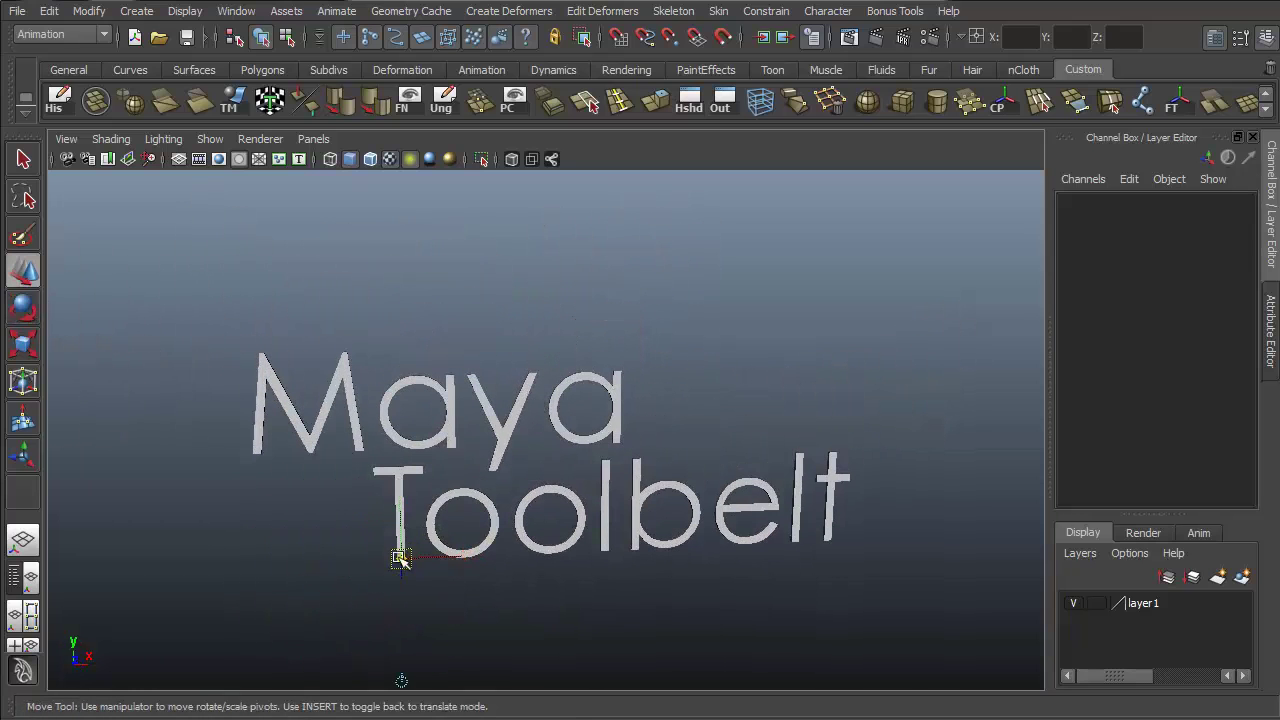
pyautogui.moveTo(400, 558); pyautogui.dragTo(302, 374)
pyautogui.press('Insert')
pyautogui.moveTo(305, 306); pyautogui.dragTo(324, 166)
pyautogui.press('q')
pyautogui.keyDown('alt'); pyautogui.moveTo(812, 512); pyautogui.dragTo(843, 374); pyautogui.keyUp('alt')
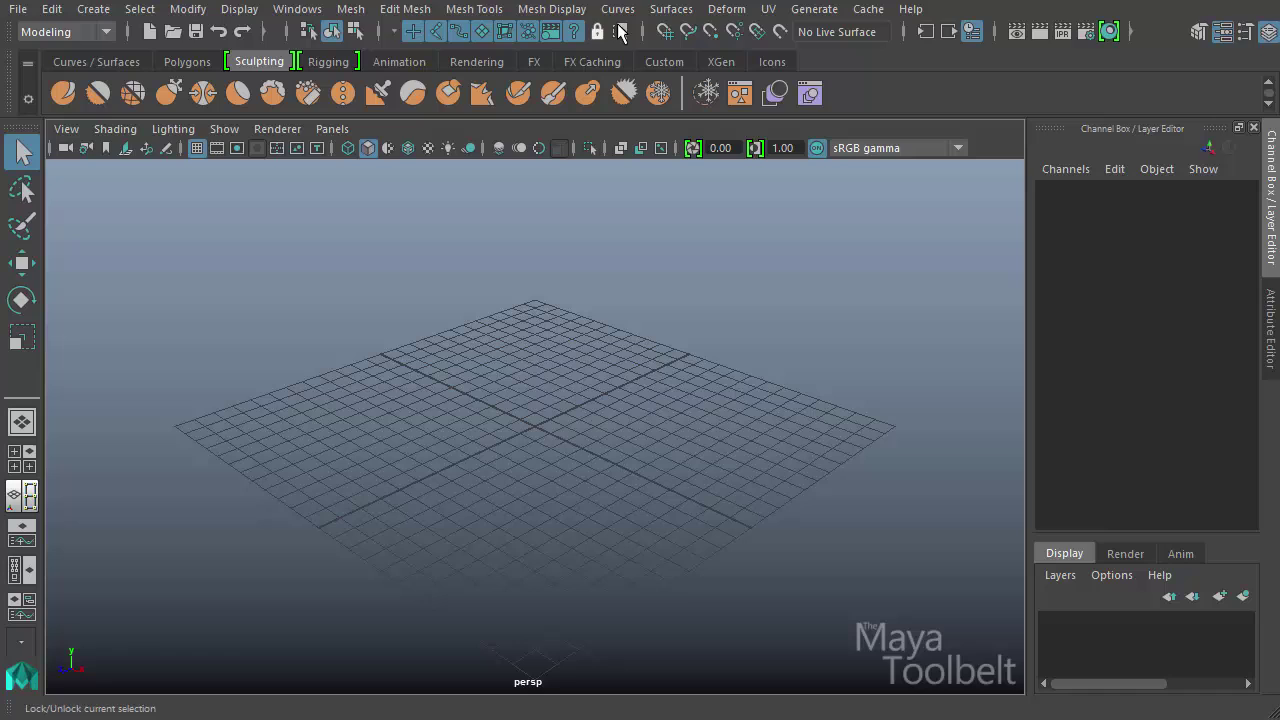
# Switch the workspace to the Persp/UV Editor layout and maximize the UV Editor pane.
pyautogui.click(768, 9)
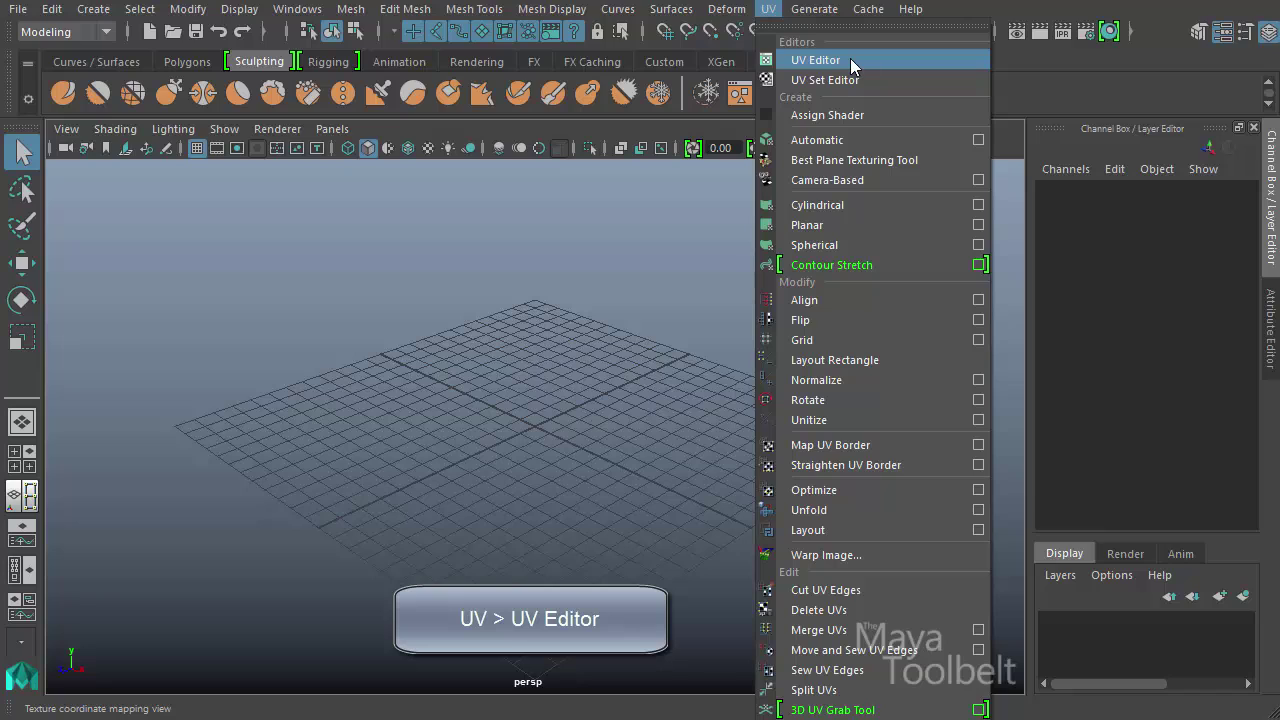
pyautogui.click(616, 335)
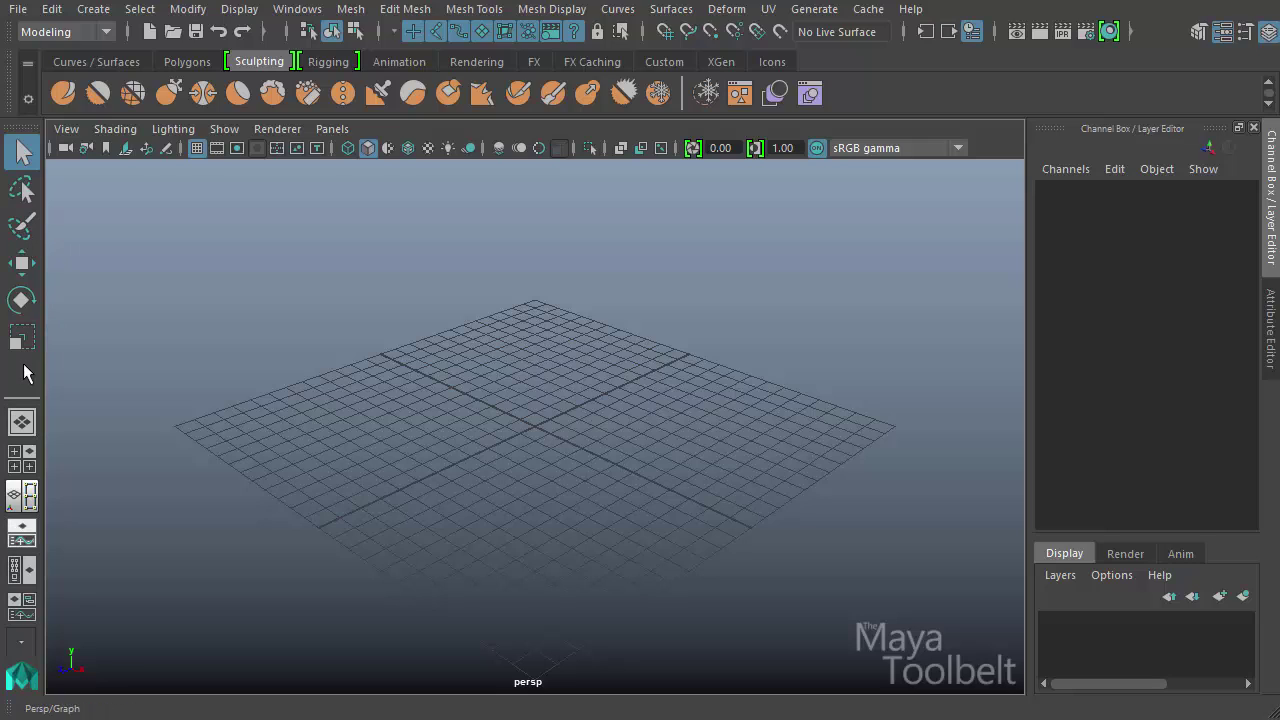
pyautogui.rightClick(8, 500)
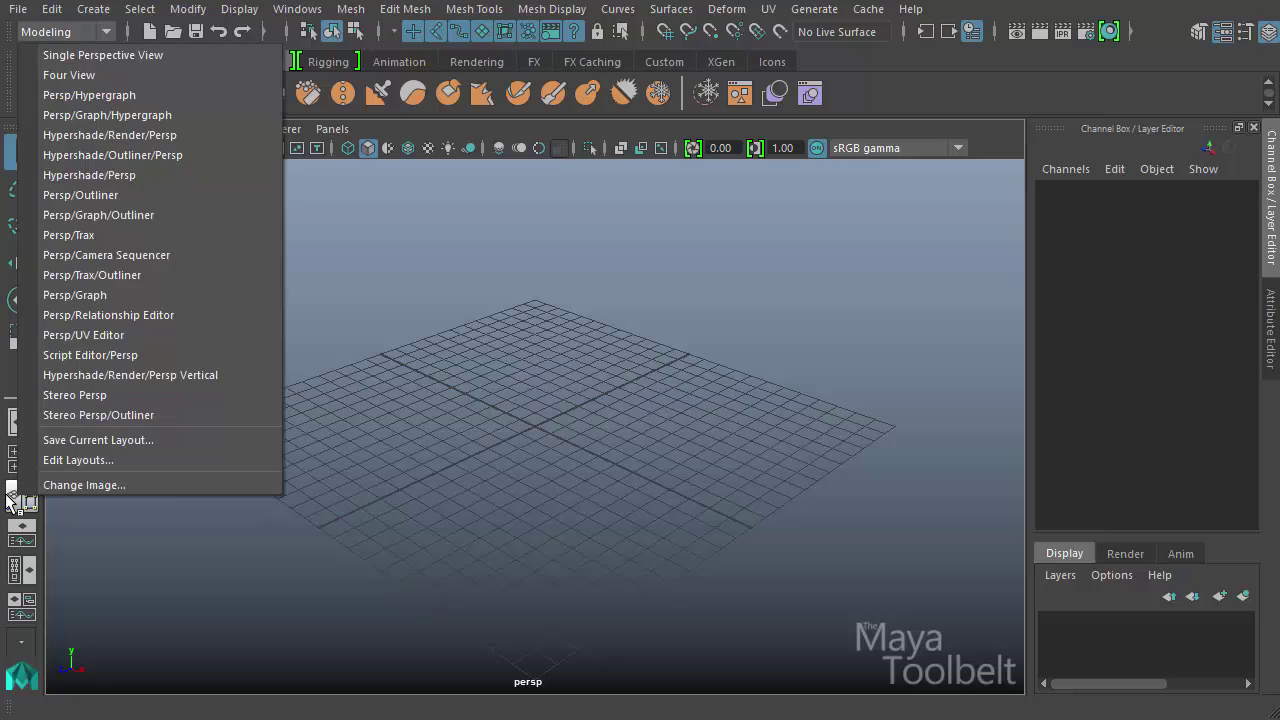
pyautogui.press('Down')
pyautogui.press('Down')
pyautogui.press('Down')
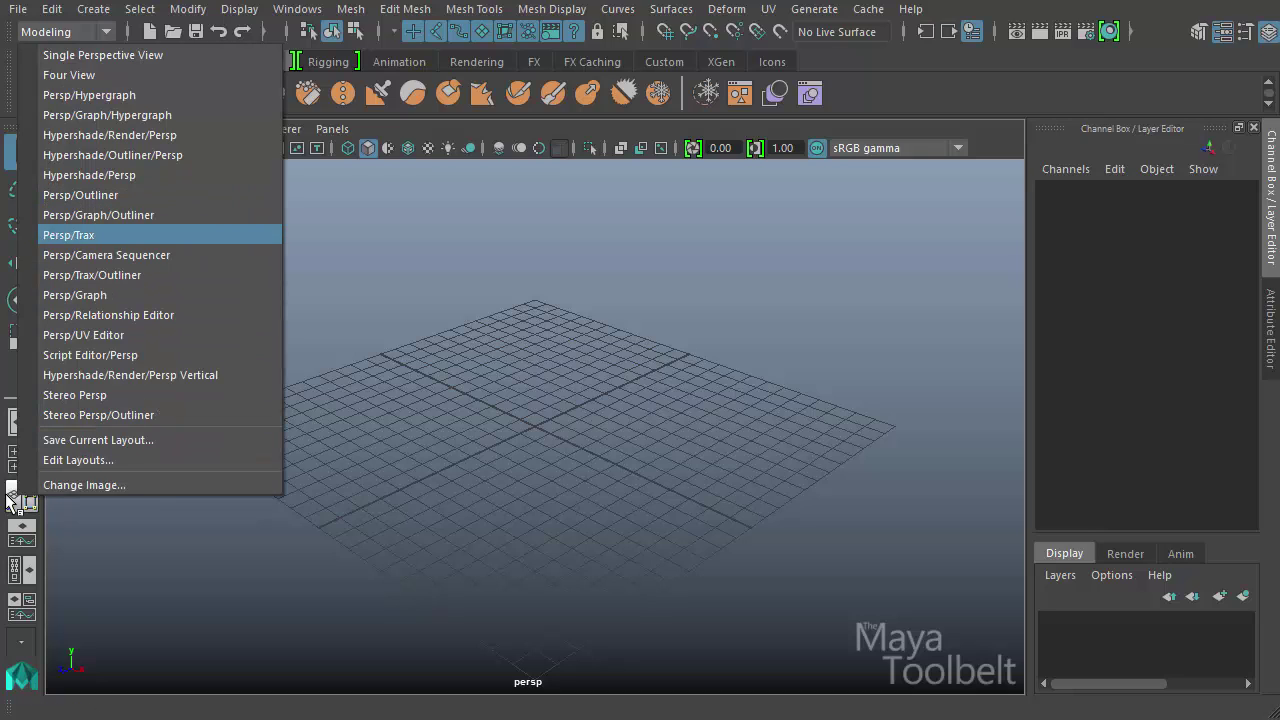
pyautogui.press('Down')
pyautogui.press('Down')
pyautogui.press('Down')
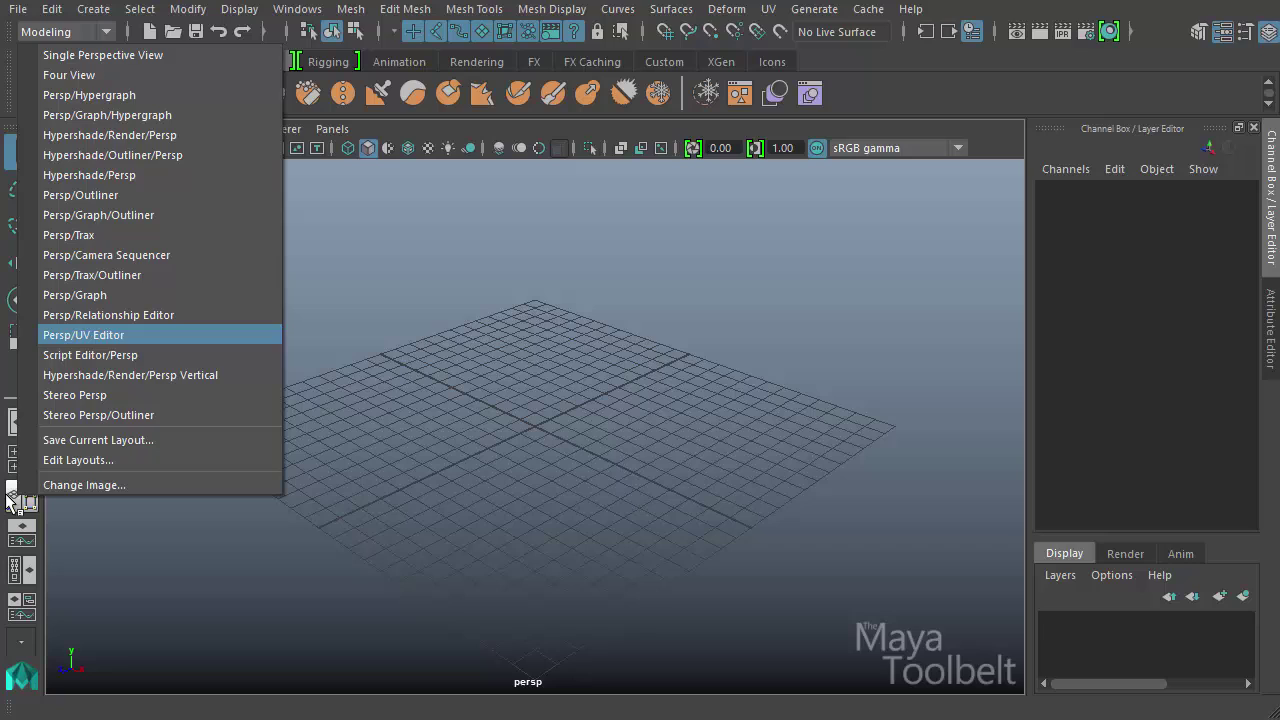
pyautogui.press('Down')
pyautogui.press('Up')
pyautogui.press('Return')
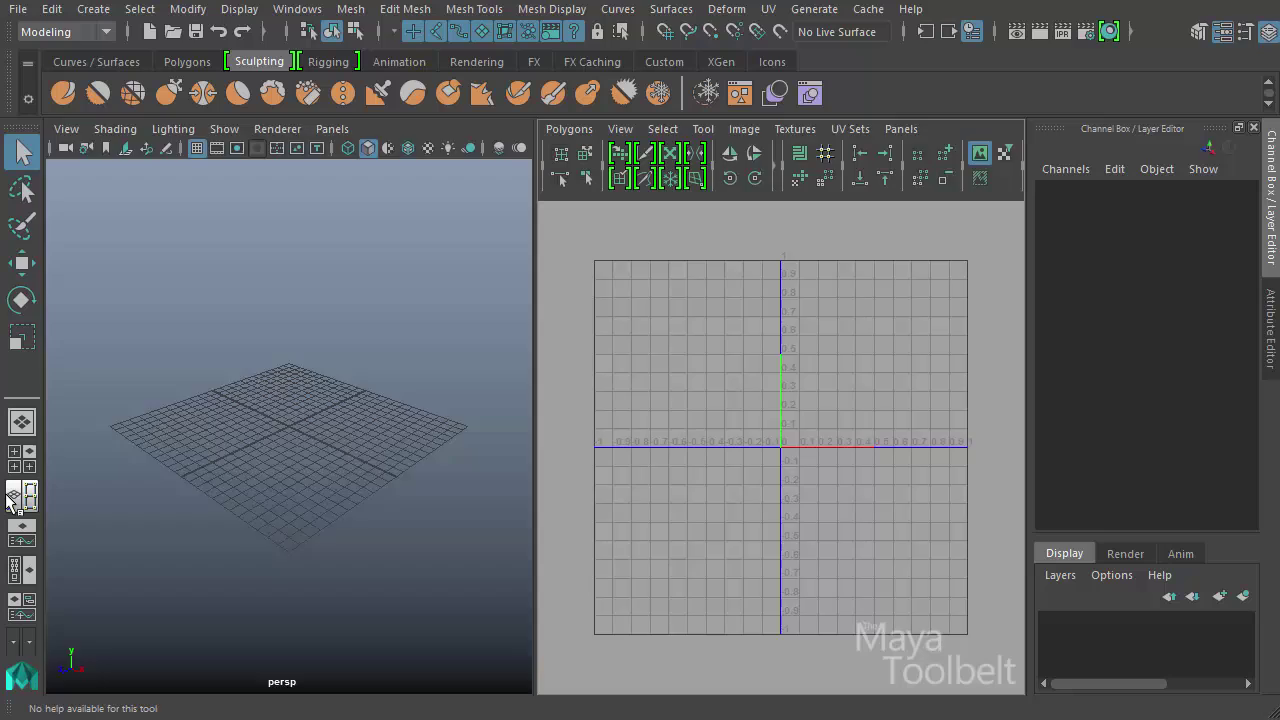
pyautogui.press('space')
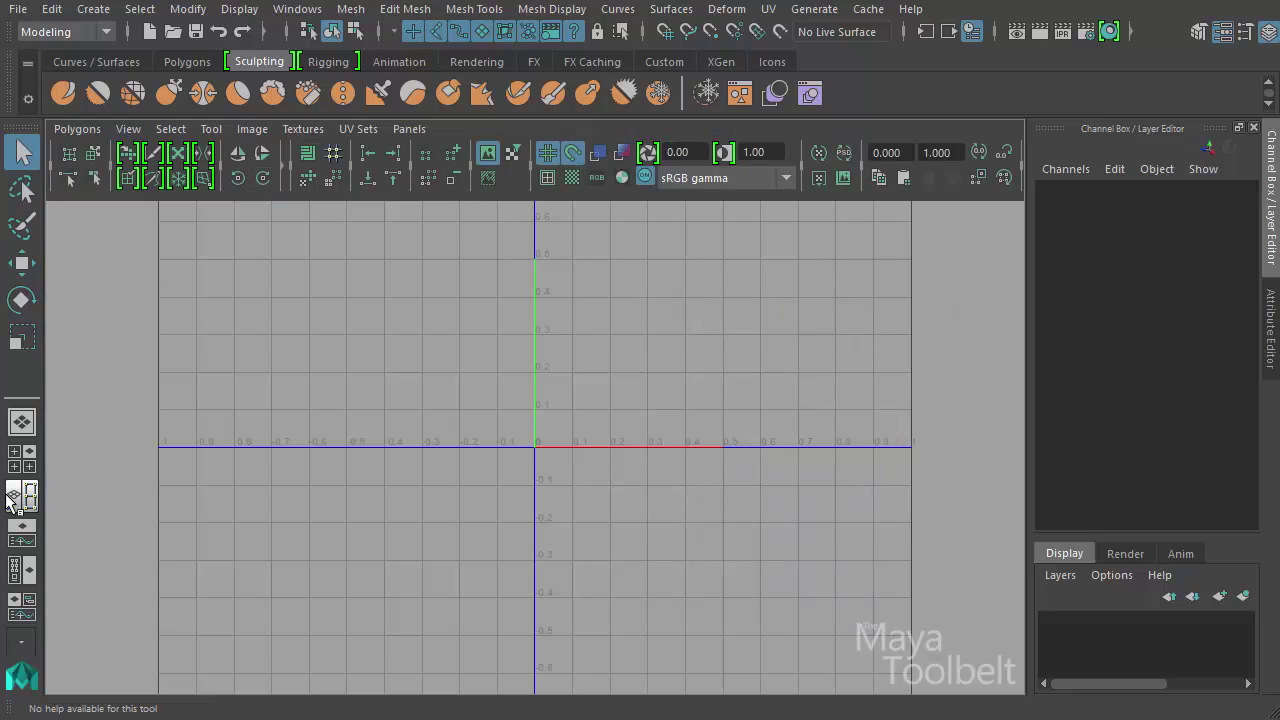
# Open the UV Lattice Tool options, review the lattice and snap settings, and close them.
pyautogui.click(252, 129)
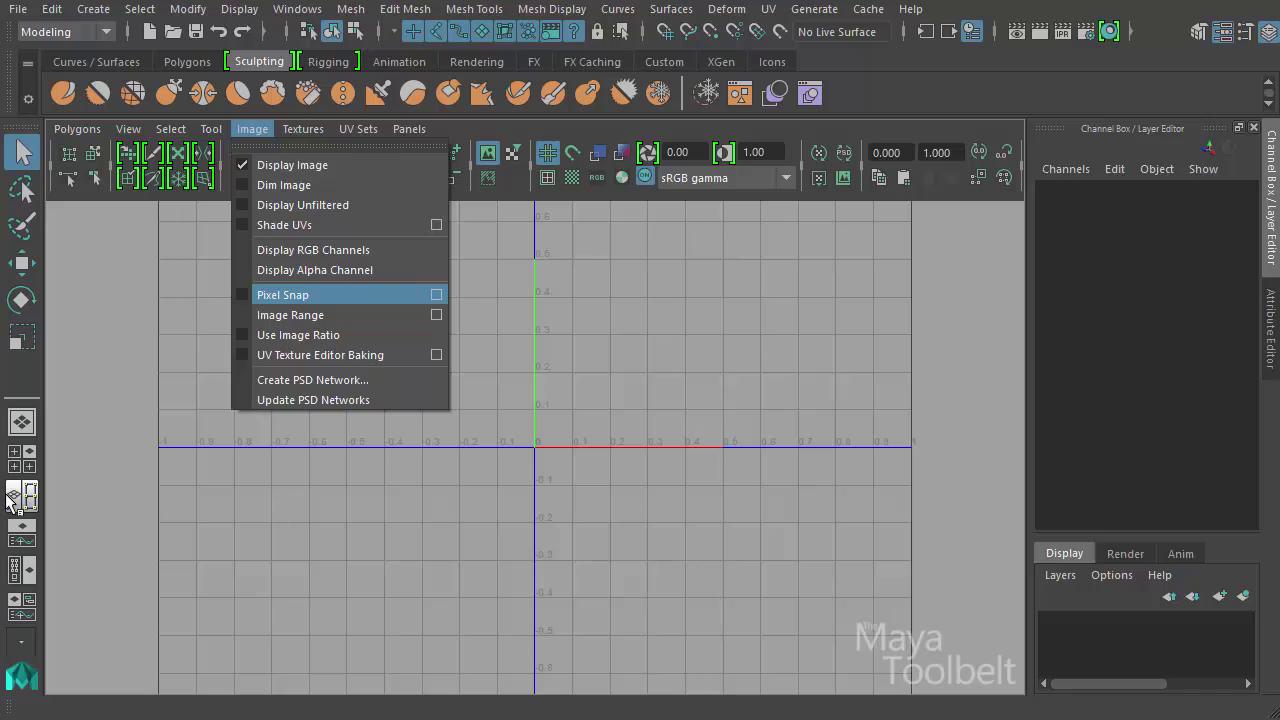
pyautogui.click(252, 129)
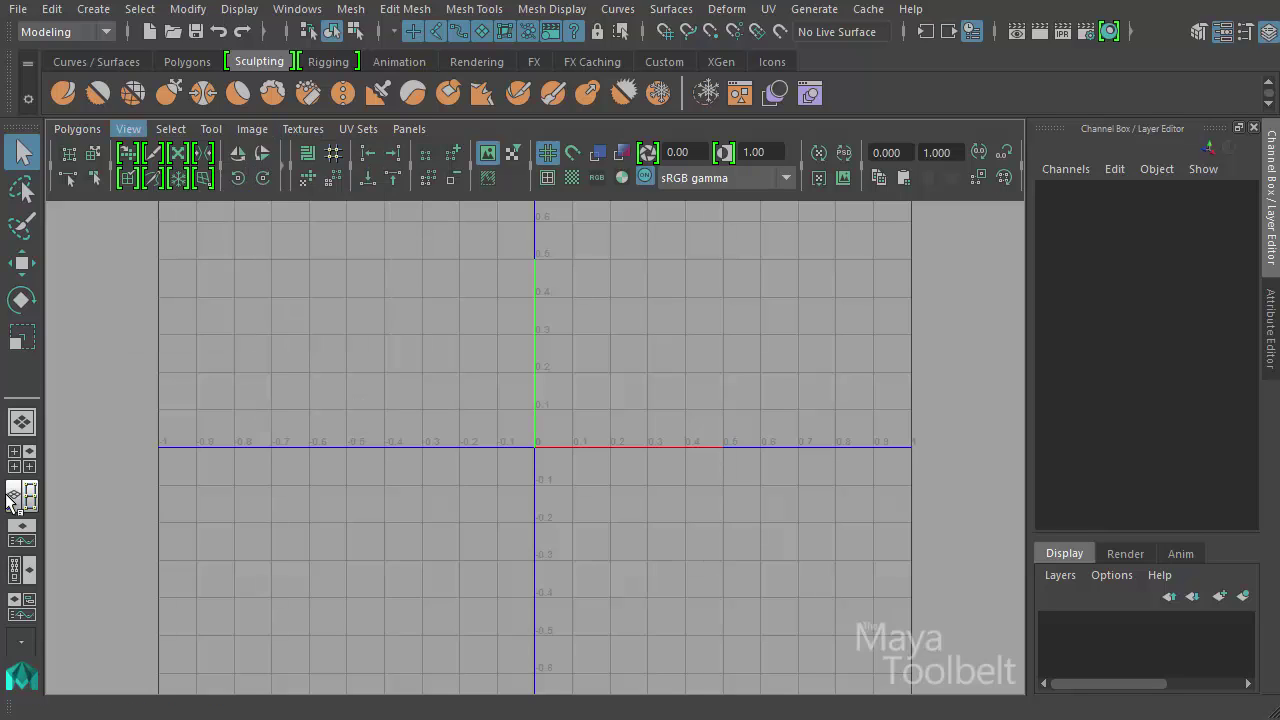
pyautogui.click(77, 129)
pyautogui.click(77, 129)
pyautogui.click(211, 129)
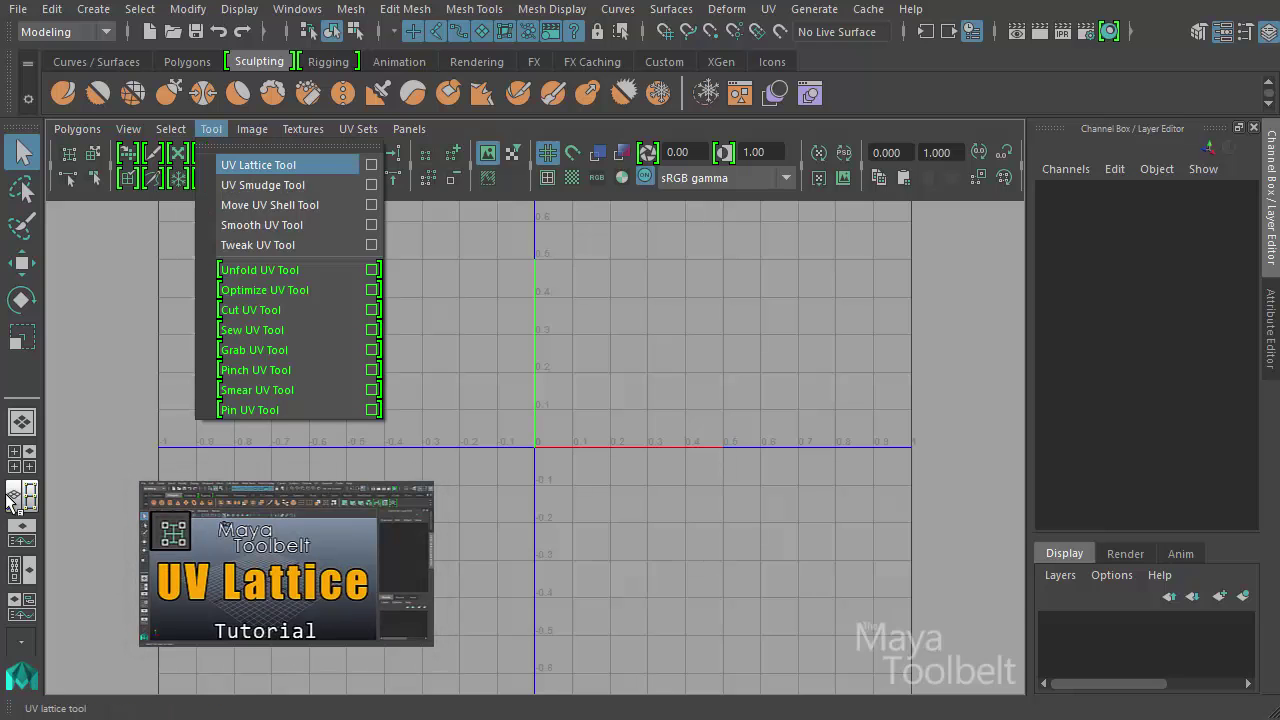
pyautogui.click(371, 165)
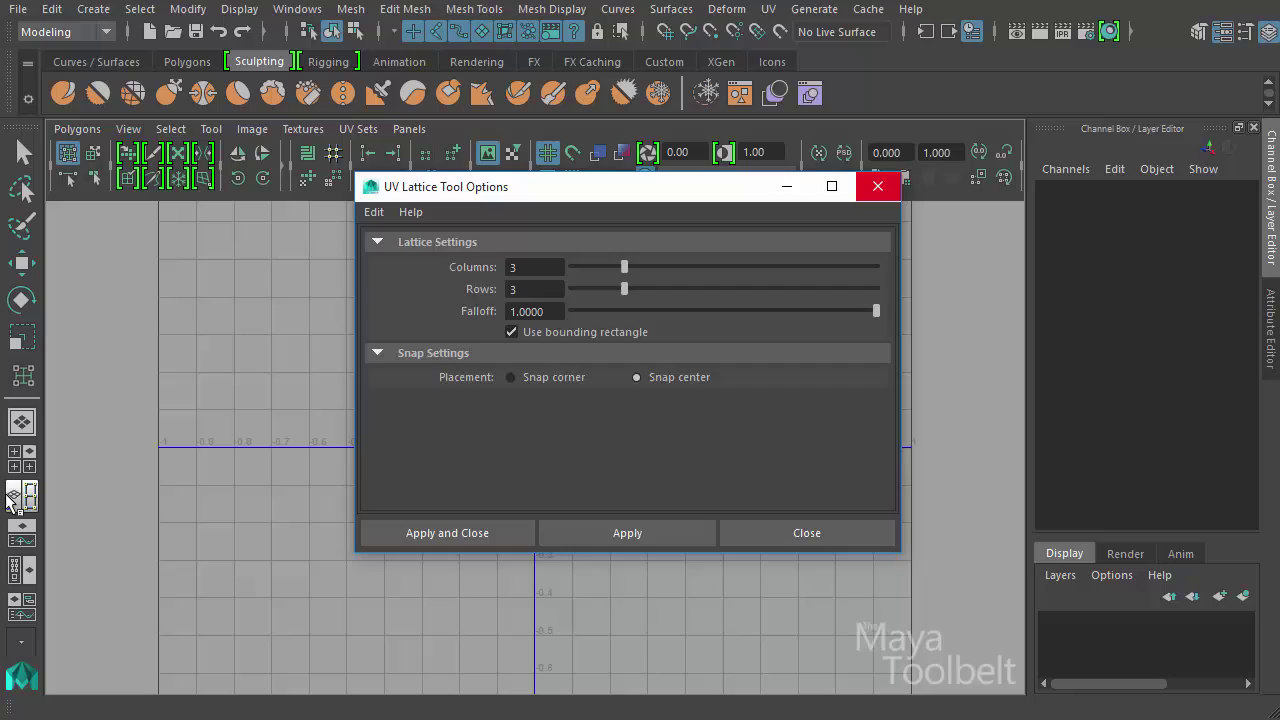
pyautogui.click(878, 187)
# Compare the snap placement settings in the Pixel Snap options with those in the UV Lattice Tool options.
pyautogui.click(252, 129)
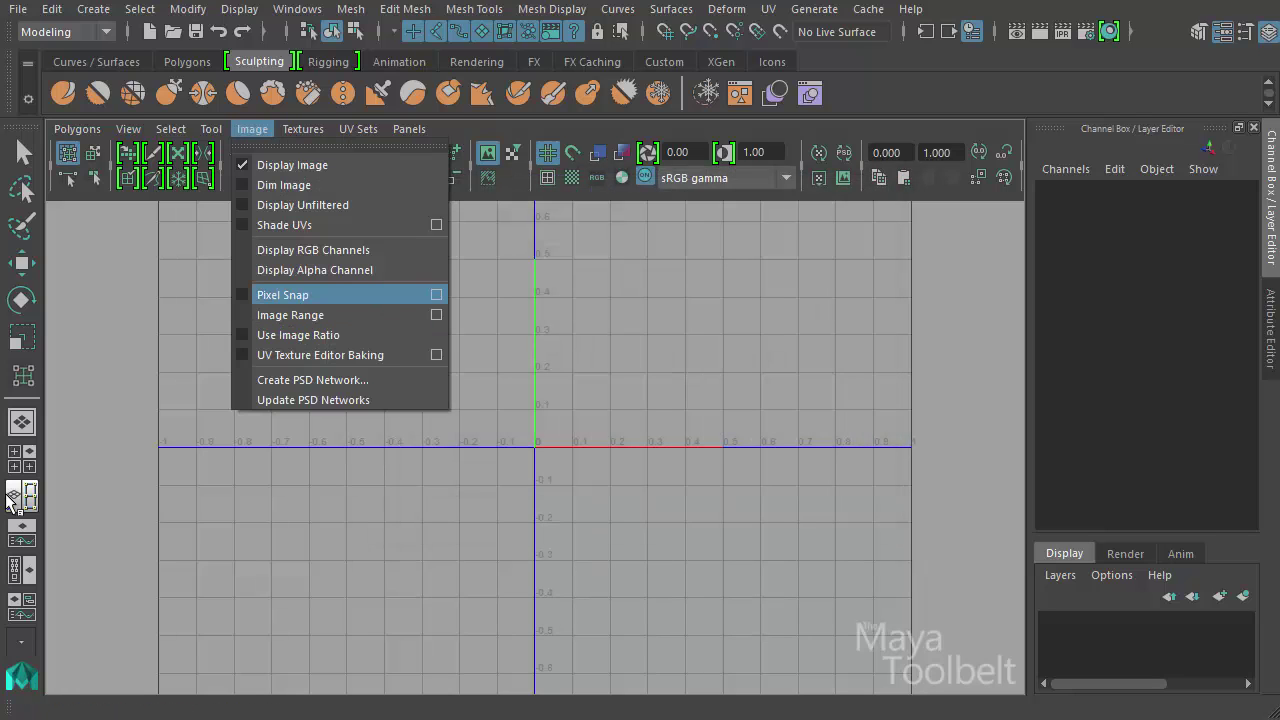
pyautogui.click(436, 294)
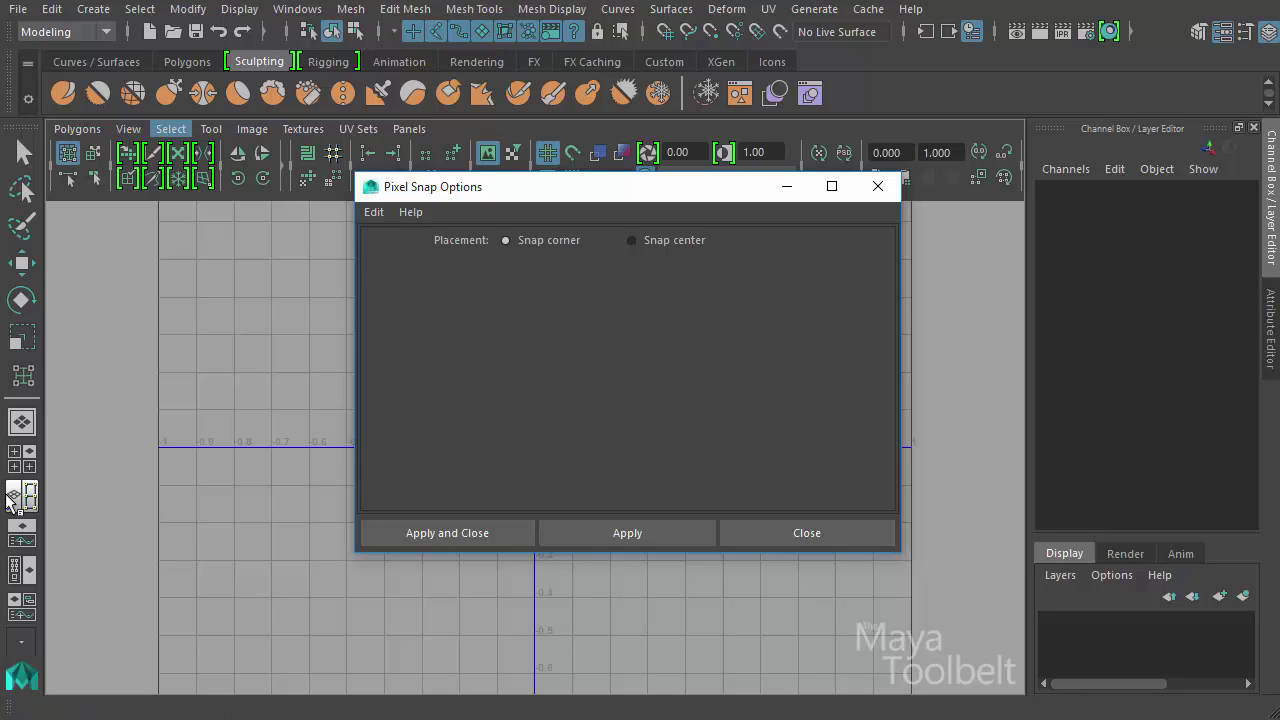
pyautogui.click(170, 129)
pyautogui.moveTo(211, 129)
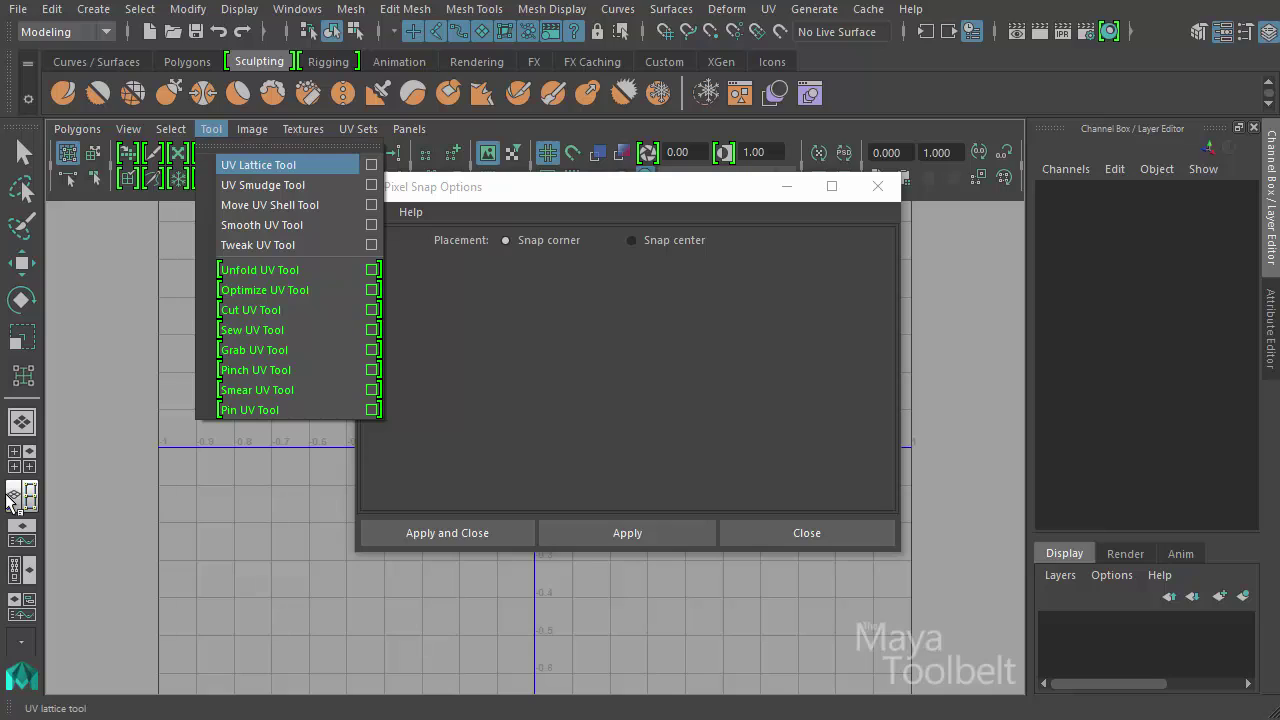
pyautogui.click(371, 164)
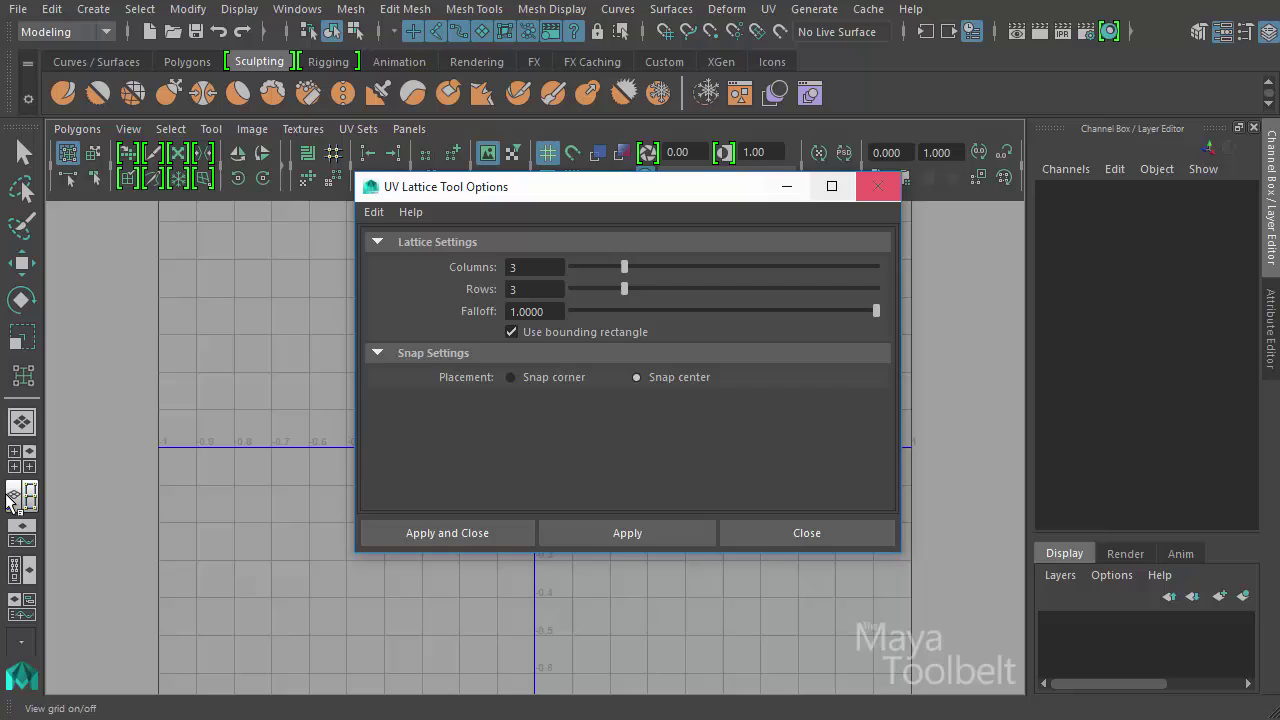
# Tear off the UV Editor's Image menu as a floating window and place it beside the UV Lattice Tool options.
pyautogui.click(252, 129)
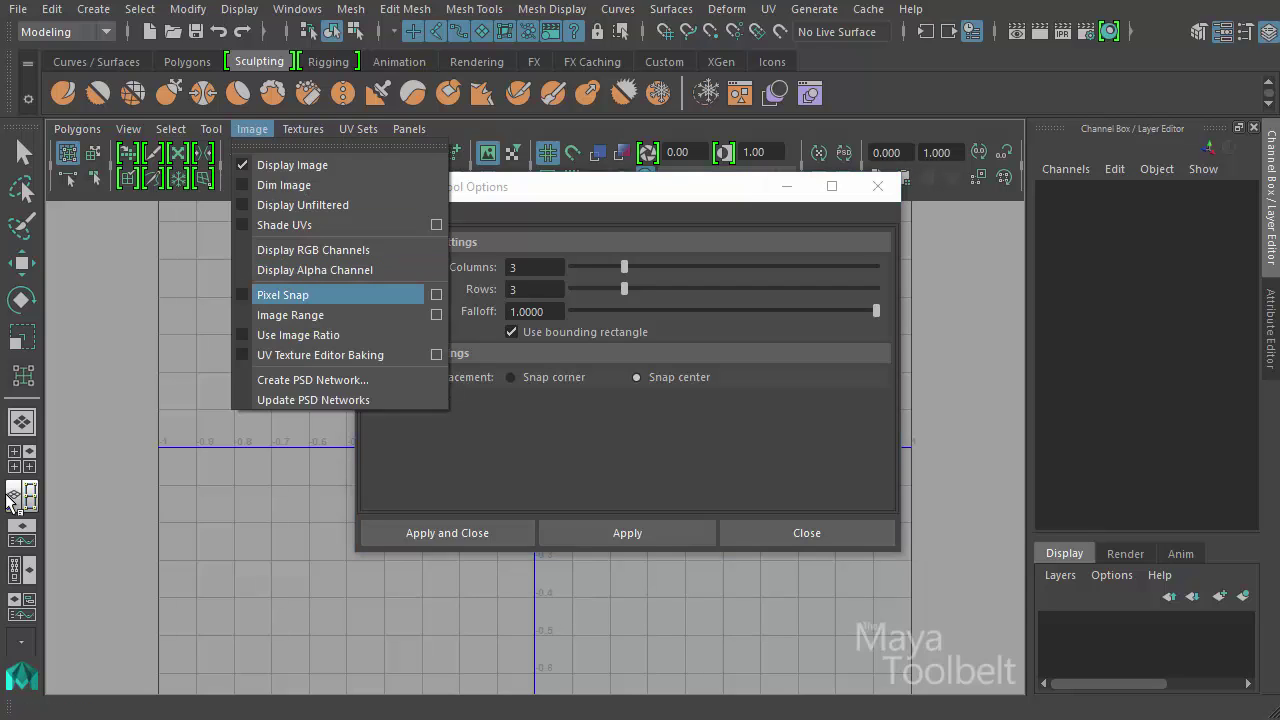
pyautogui.click(320, 146)
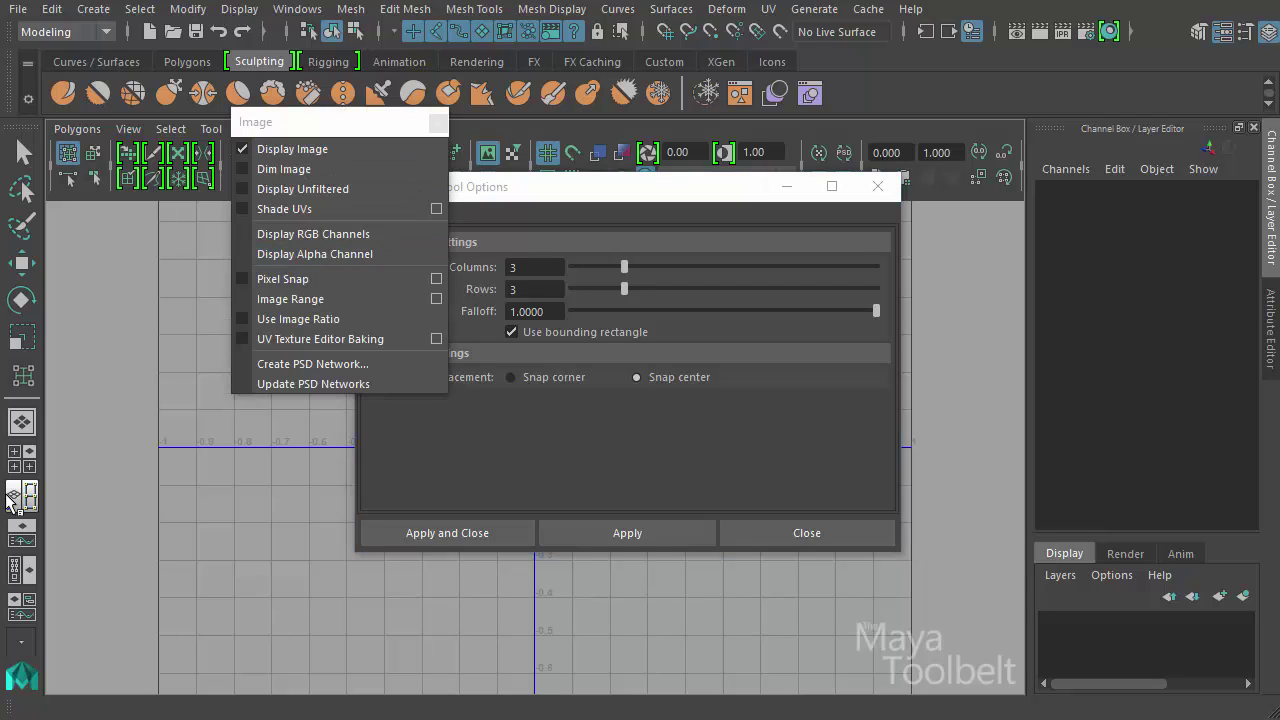
pyautogui.moveTo(320, 122)
pyautogui.mouseDown()
pyautogui.moveTo(202, 226)
pyautogui.moveTo(150, 215)
pyautogui.mouseUp()
# Toggle Pixel Snap on and off to compare it with the lattice snap settings, and close the UV Lattice Tool options.
pyautogui.click(128, 372)
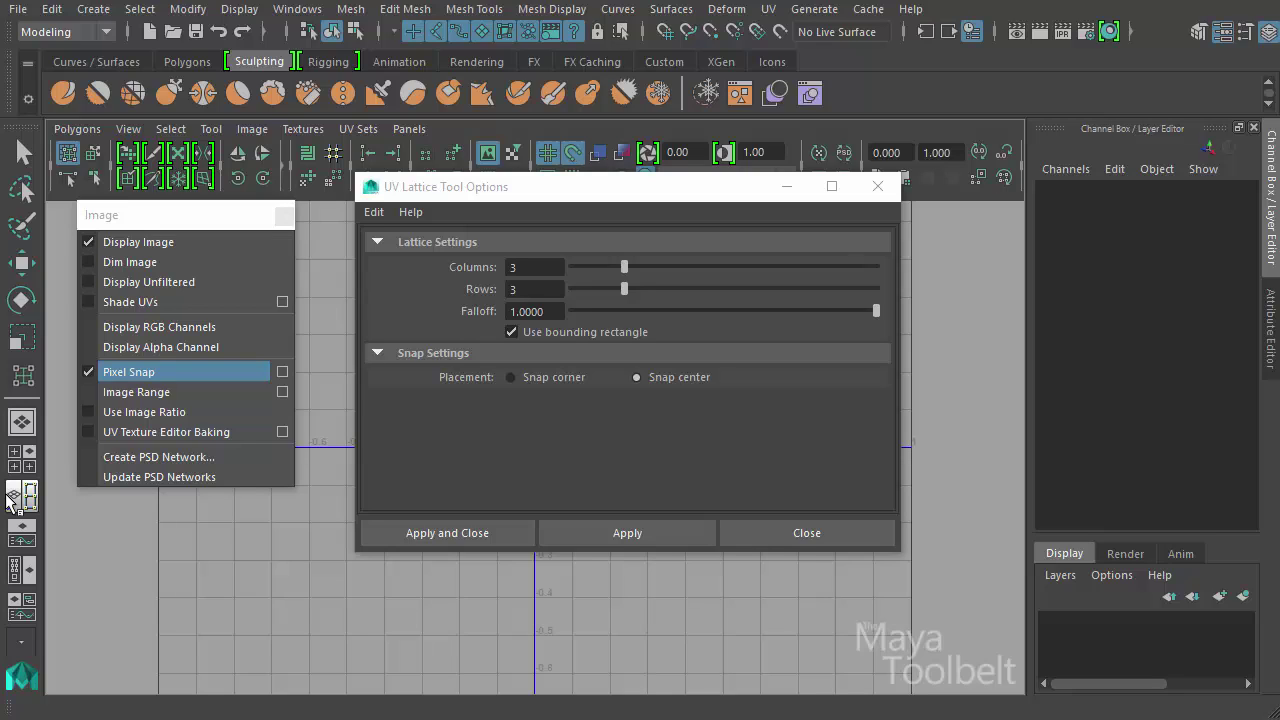
pyautogui.click(150, 372)
pyautogui.click(150, 372)
pyautogui.click(150, 372)
pyautogui.click(130, 371)
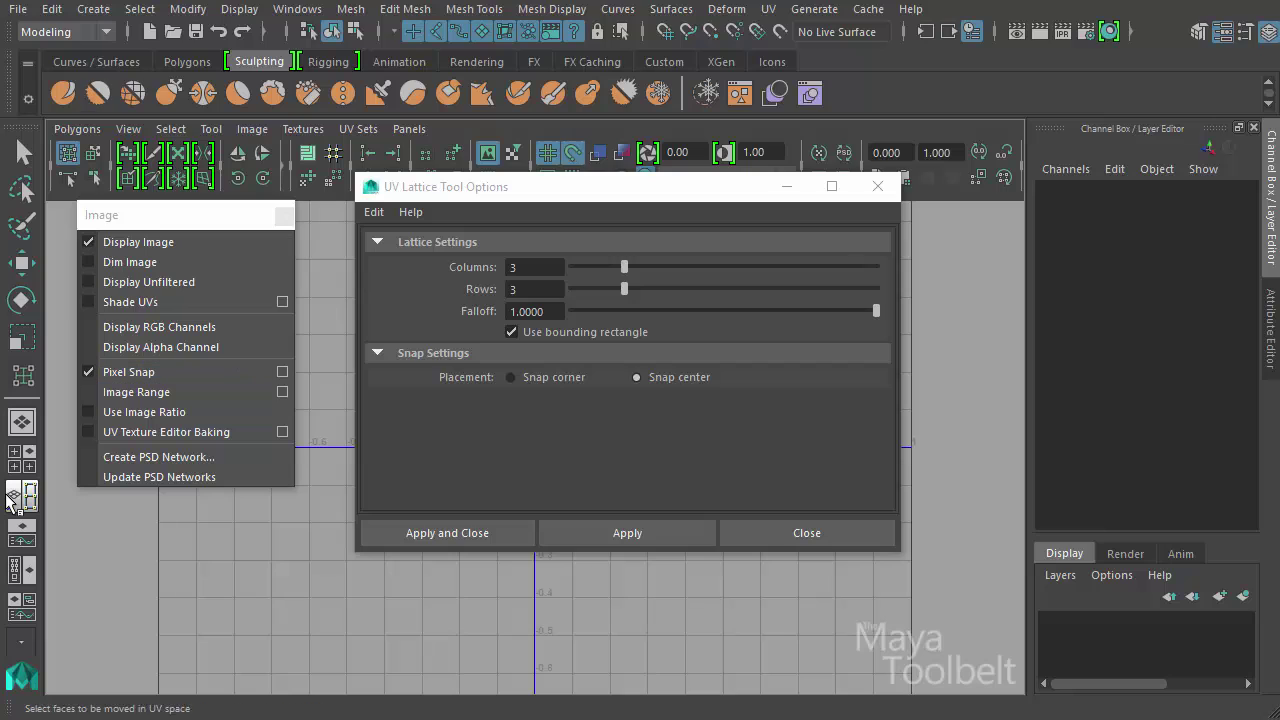
pyautogui.click(877, 186)
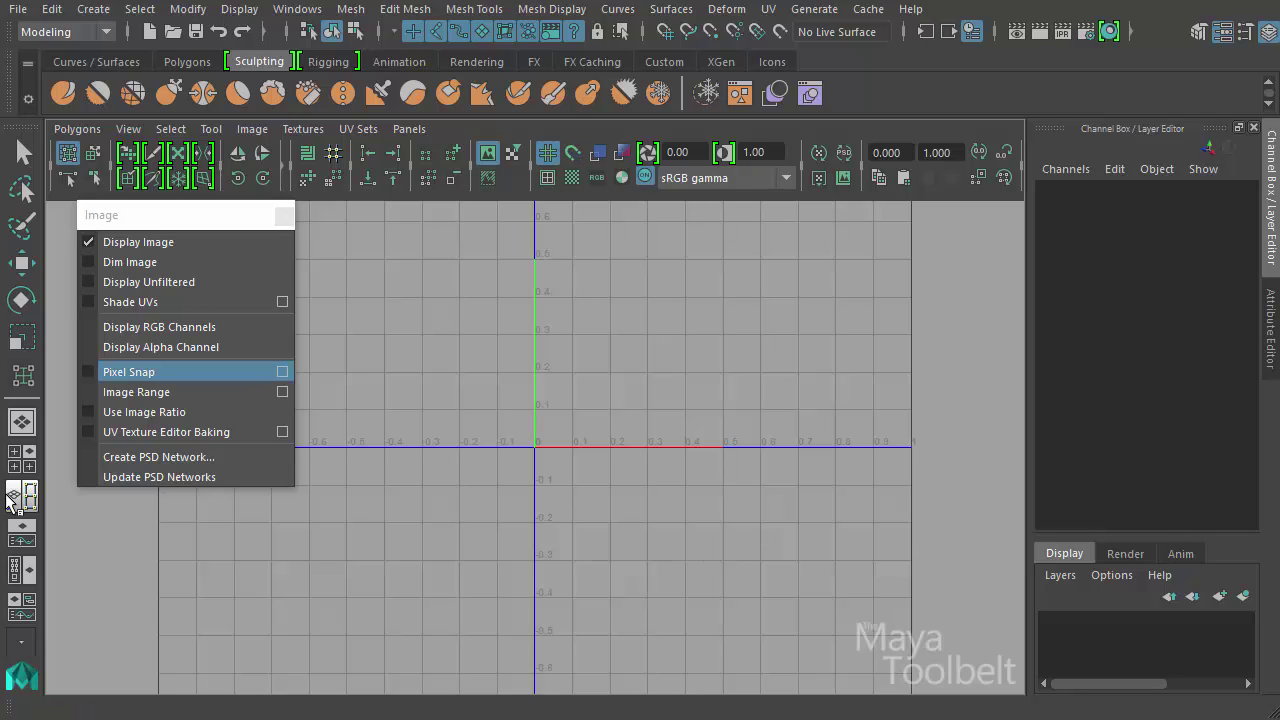
# Reposition the floating Image menu and check the corner and center placement choices in the Pixel Snap options.
pyautogui.click(282, 372)
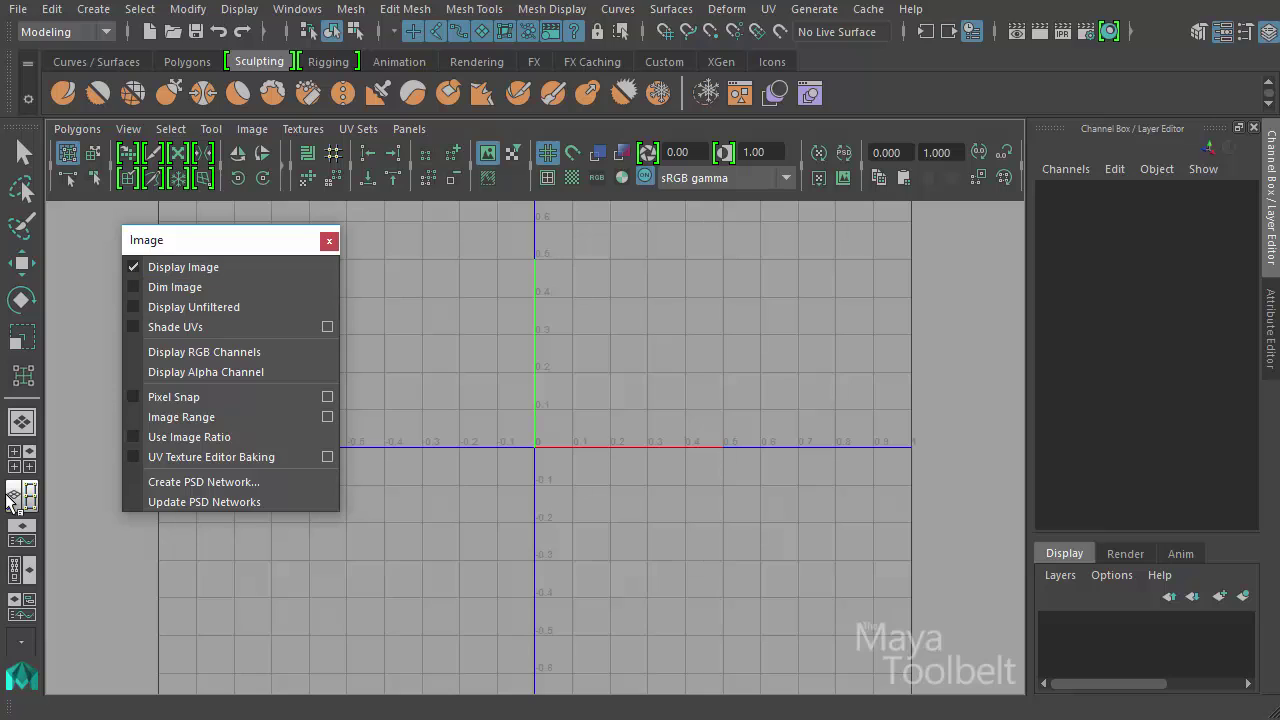
pyautogui.moveTo(230, 240)
pyautogui.mouseDown()
pyautogui.moveTo(285, 237)
pyautogui.moveTo(203, 232)
pyautogui.mouseUp()
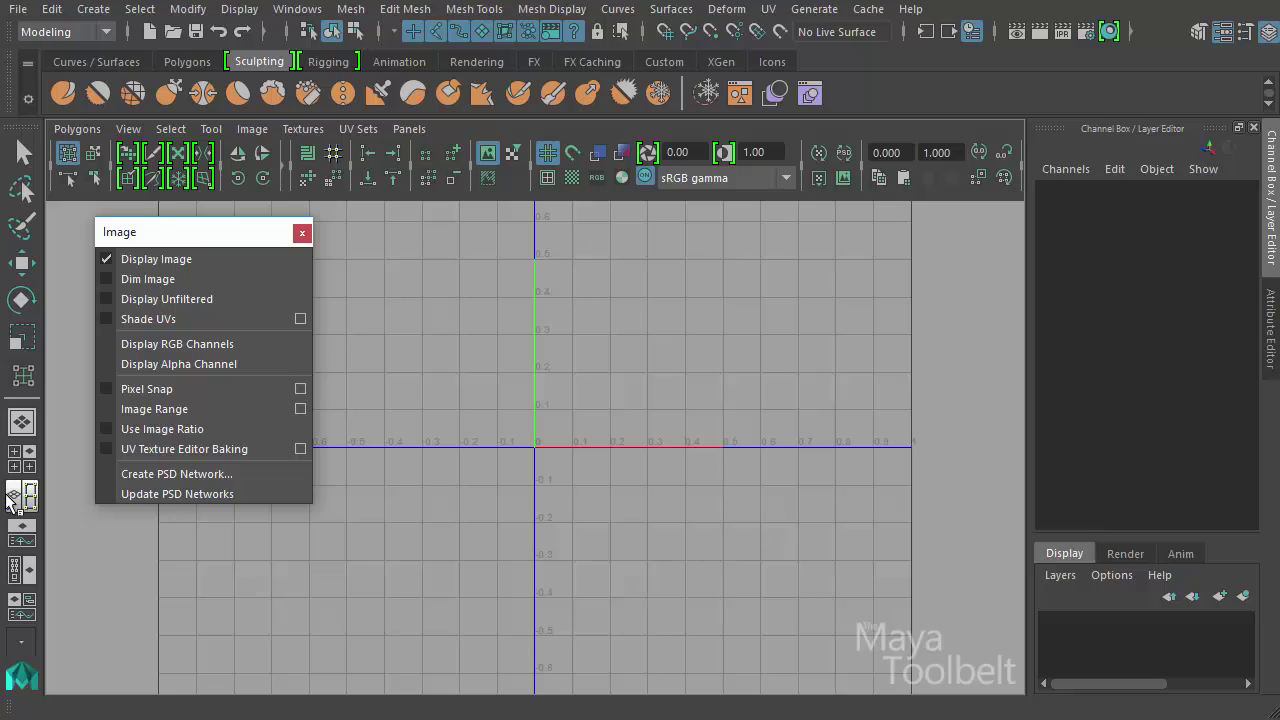
pyautogui.click(7, 495)
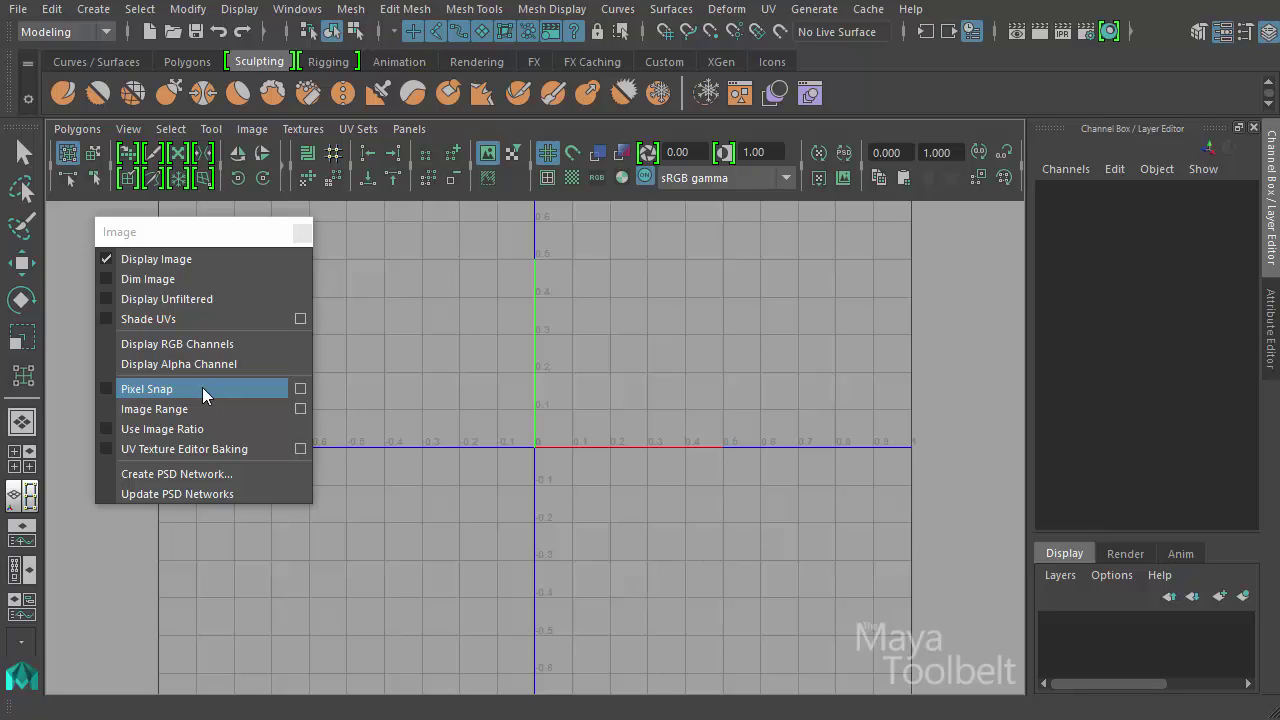
pyautogui.click(300, 389)
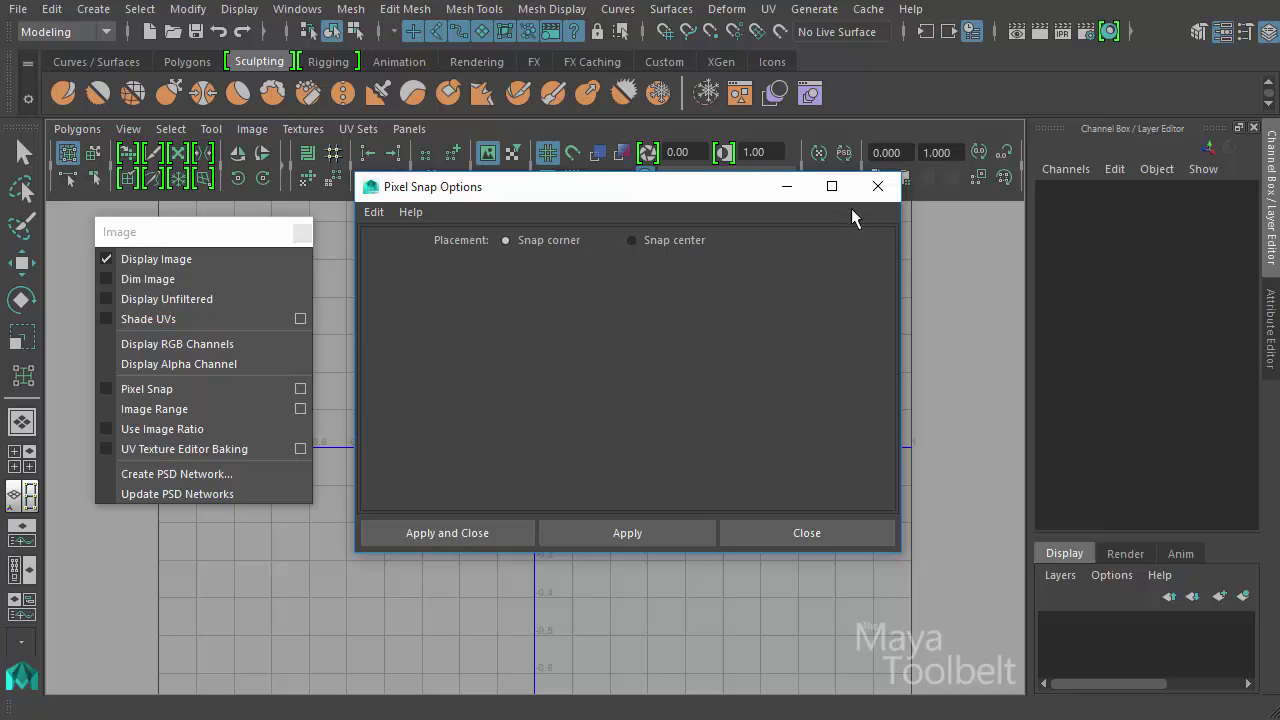
pyautogui.click(881, 189)
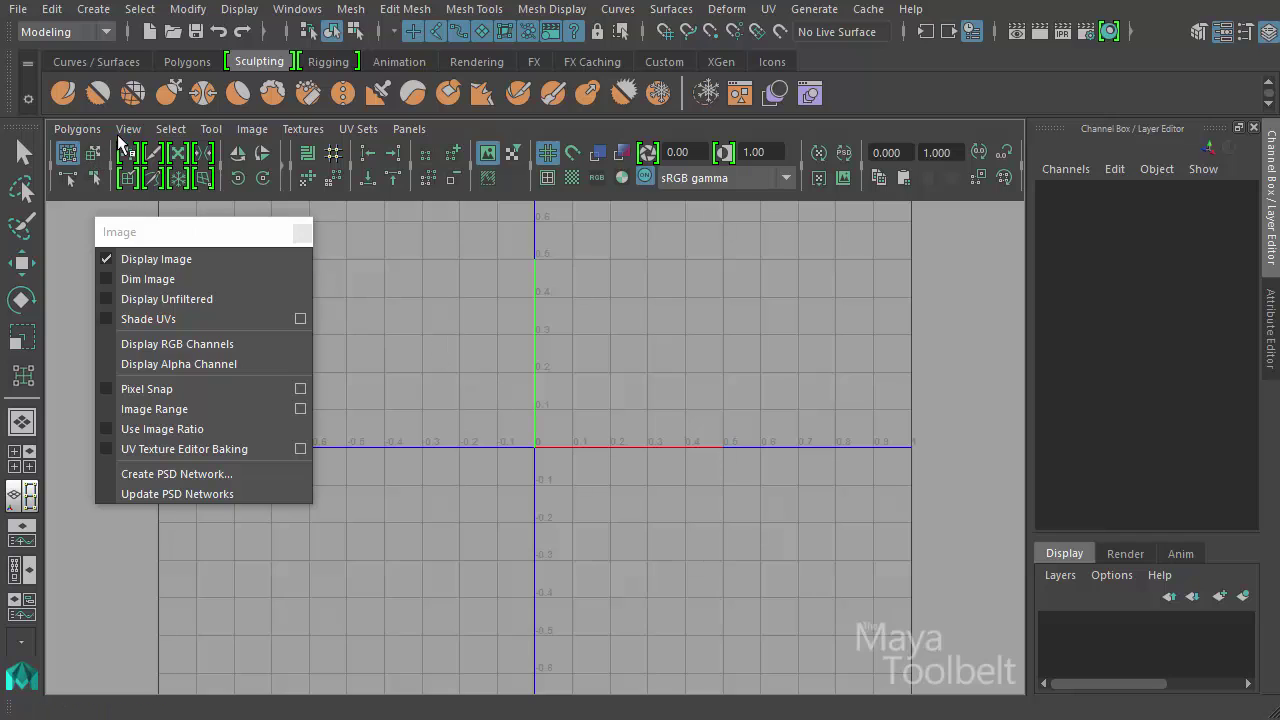
# Check the snap placement setting in the UV Lattice Tool options once more and close the options.
pyautogui.click(211, 129)
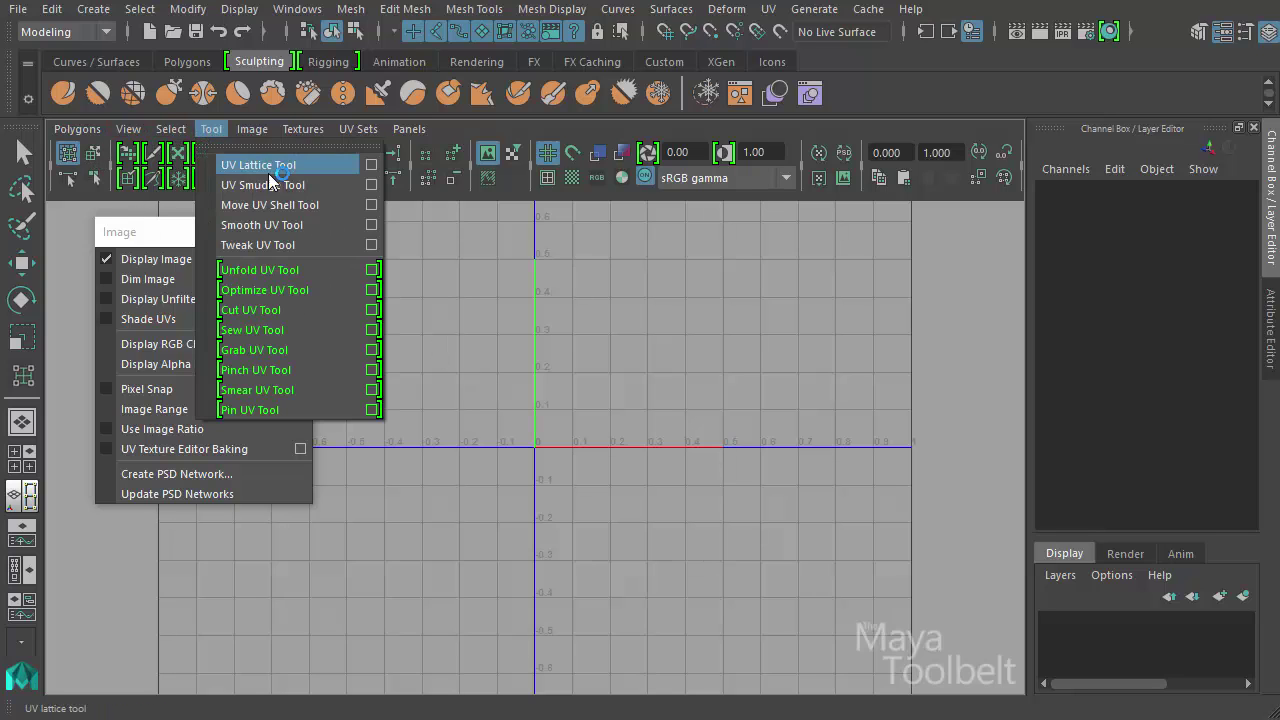
pyautogui.click(369, 165)
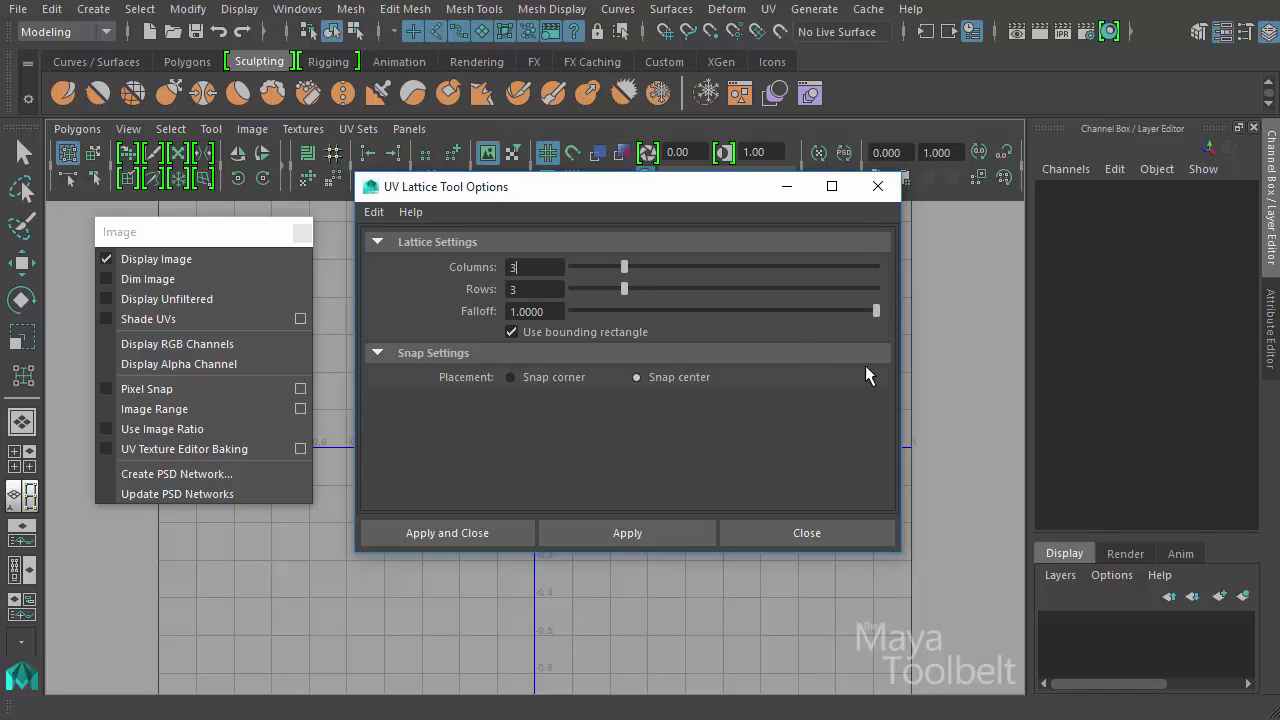
pyautogui.click(878, 187)
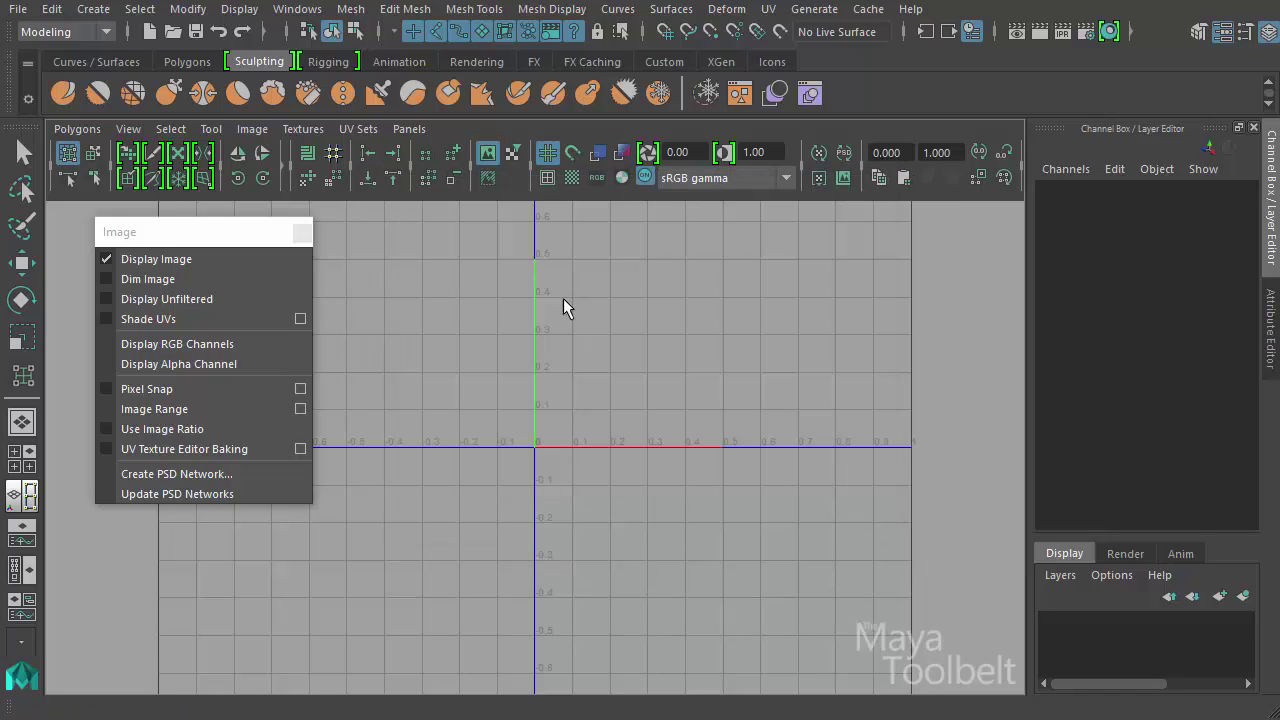
# Close the floating Image menu and restore the split perspective and UV Editor view.
pyautogui.click(301, 232)
pyautogui.press('space')
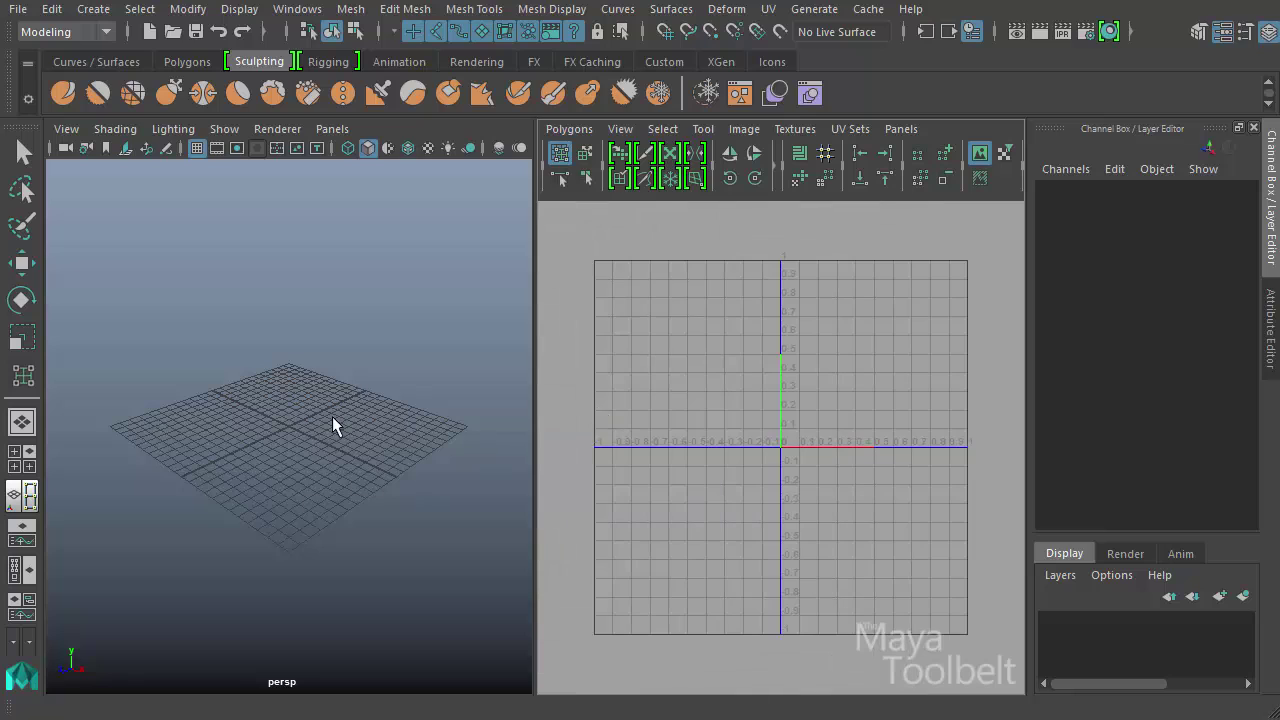
# Create a polygon plane and scale it uniformly to about 23.8.
pyautogui.click(93, 9)
pyautogui.moveTo(226, 84)
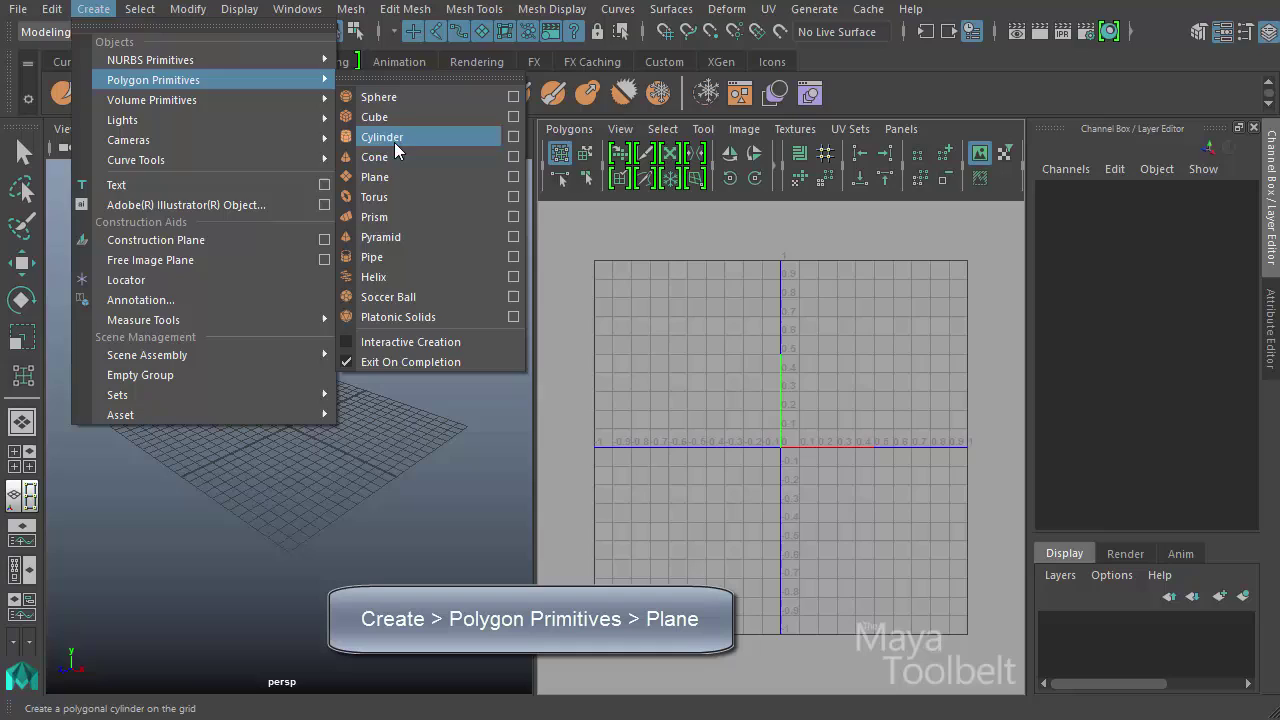
pyautogui.click(386, 176)
pyautogui.keyDown('alt'); pyautogui.moveTo(392, 289); pyautogui.dragTo(462, 455); pyautogui.keyUp('alt')
pyautogui.press('r')
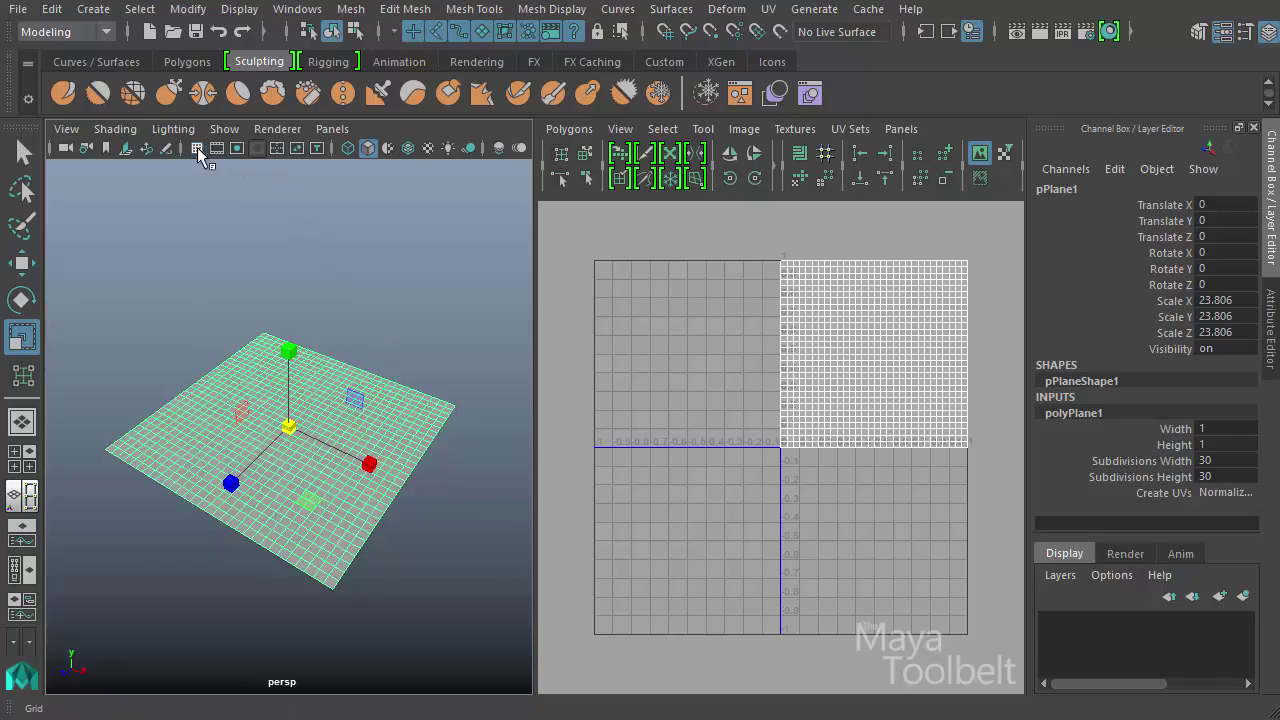
# Assign a new Lambert material to the polygon plane.
pyautogui.keyDown('alt'); pyautogui.moveTo(251, 391); pyautogui.dragTo(366, 443, button='right'); pyautogui.keyUp('alt')
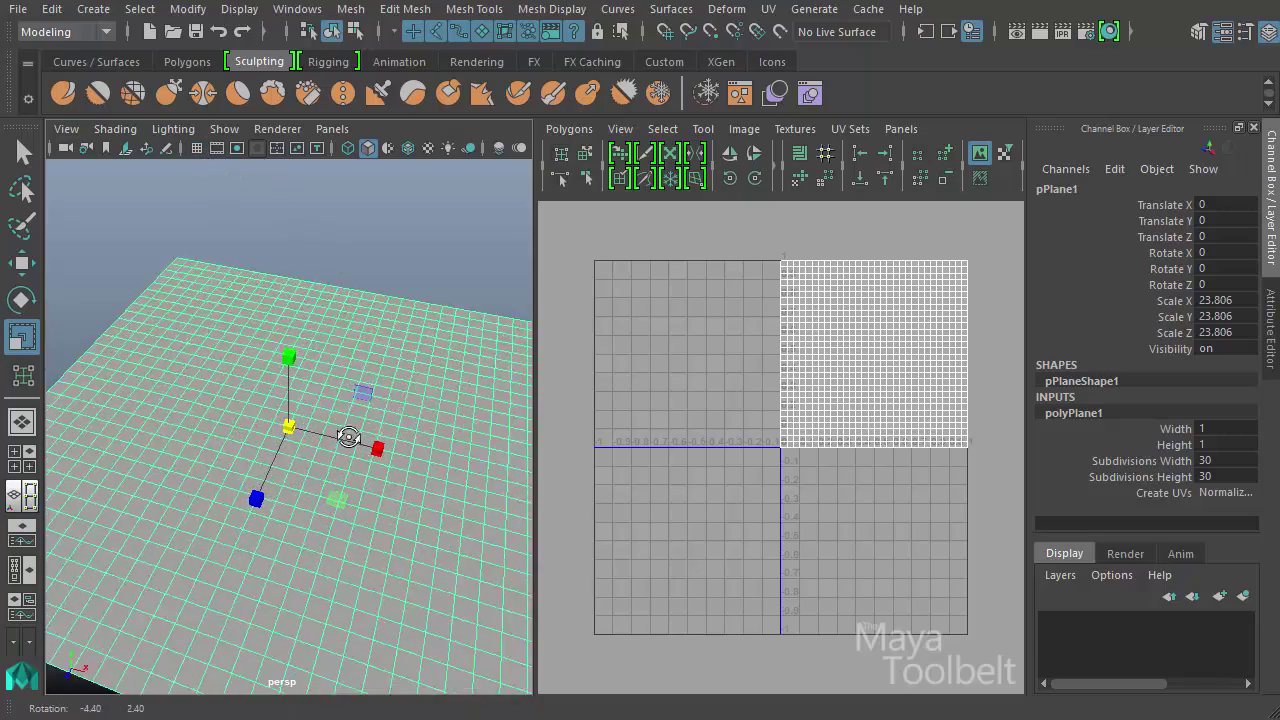
pyautogui.moveTo(366, 443)
pyautogui.keyDown('alt'); pyautogui.mouseDown()
pyautogui.moveTo(234, 423)
pyautogui.moveTo(367, 445)
pyautogui.moveTo(224, 500)
pyautogui.moveTo(267, 425)
pyautogui.moveTo(400, 420)
pyautogui.moveTo(391, 400)
pyautogui.moveTo(377, 420)
pyautogui.moveTo(346, 417)
pyautogui.moveTo(360, 435)
pyautogui.mouseUp(); pyautogui.keyUp('alt')
pyautogui.press('q')
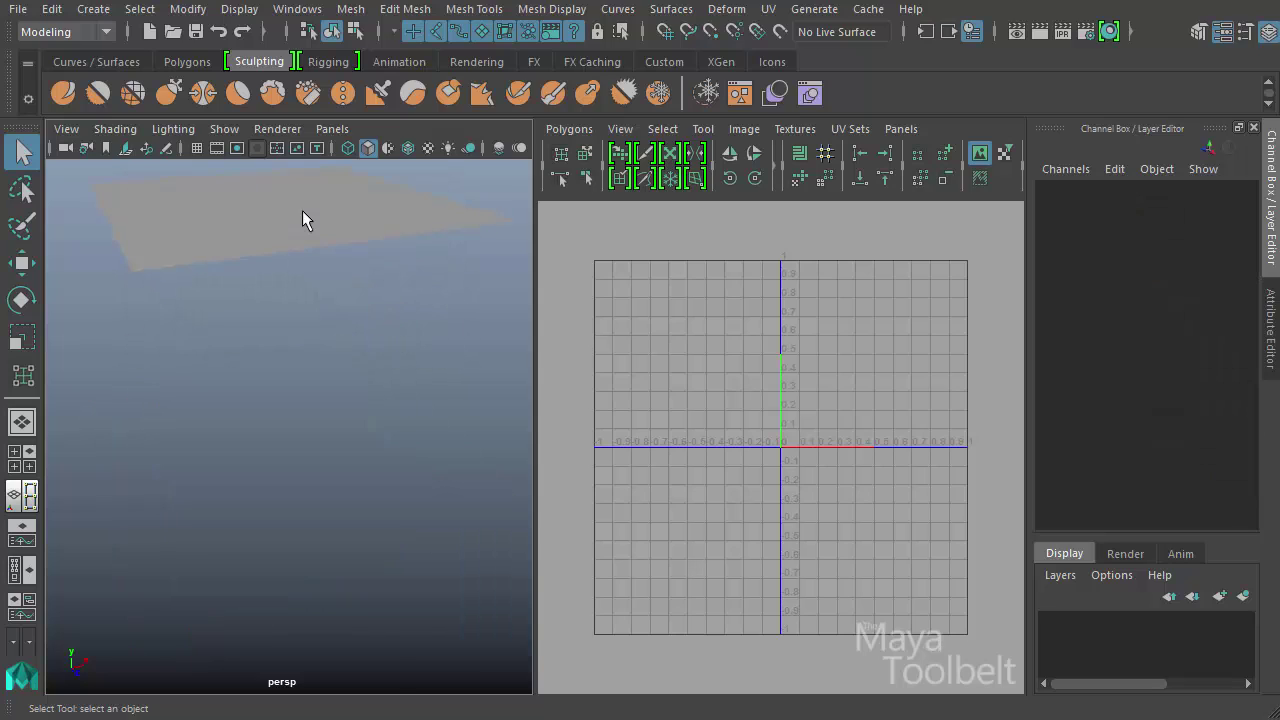
pyautogui.rightClick(302, 216)
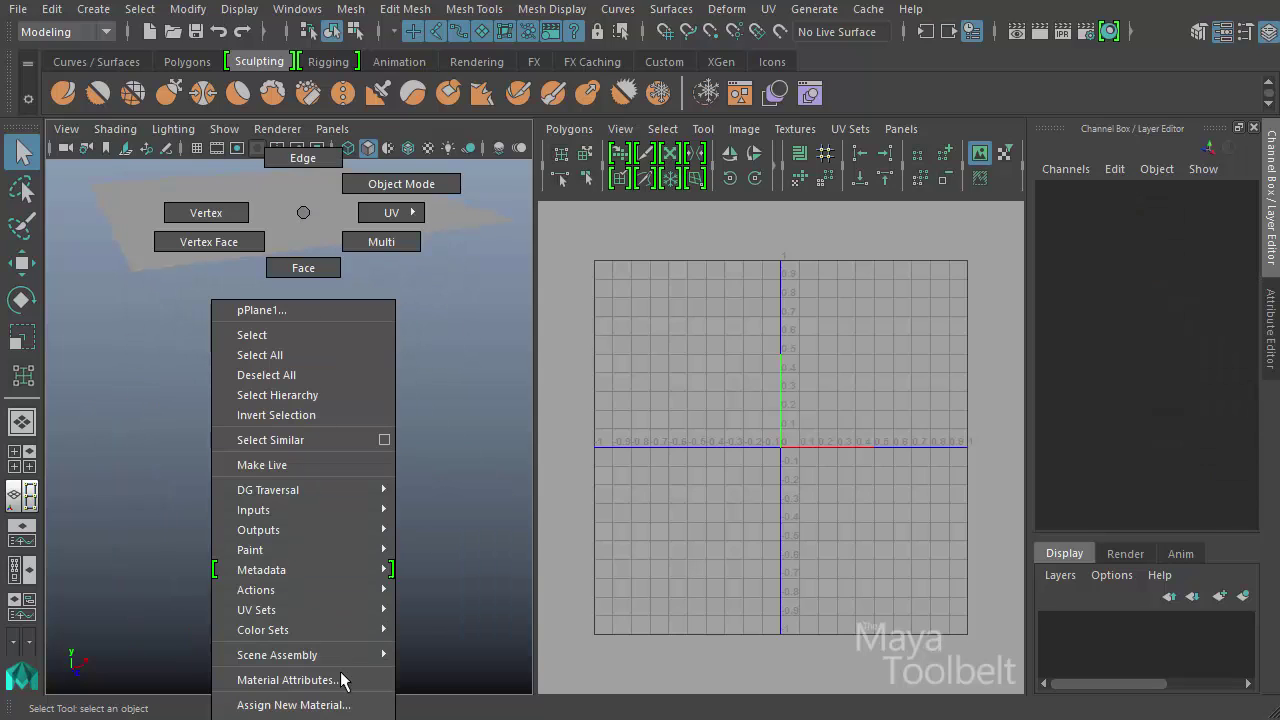
pyautogui.click(342, 707)
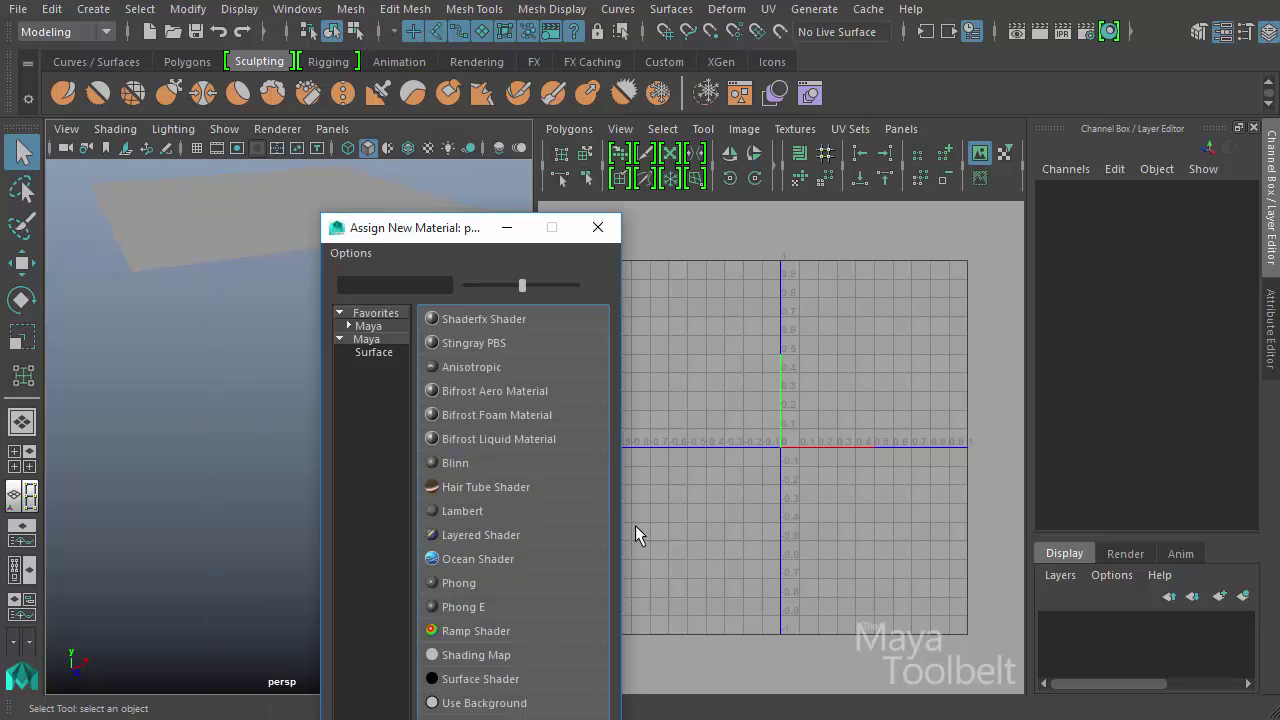
pyautogui.click(487, 510)
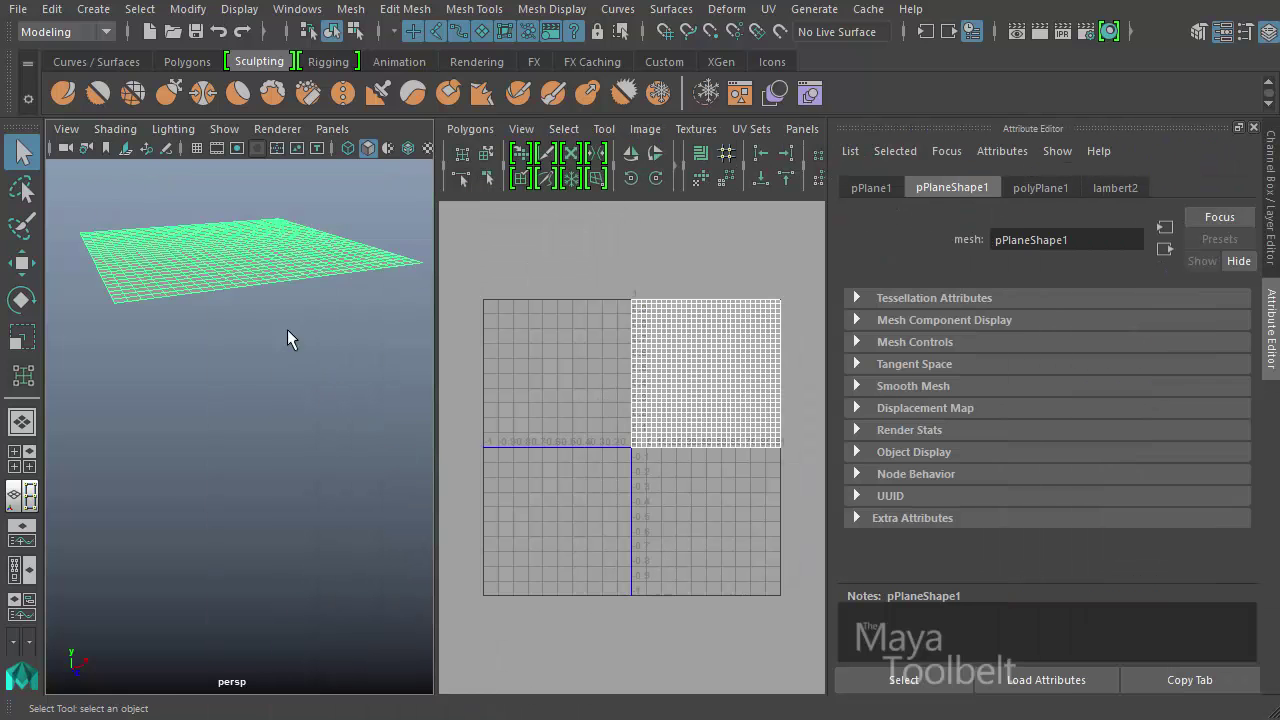
pyautogui.keyDown('alt'); pyautogui.moveTo(288, 331); pyautogui.dragTo(282, 478); pyautogui.keyUp('alt')
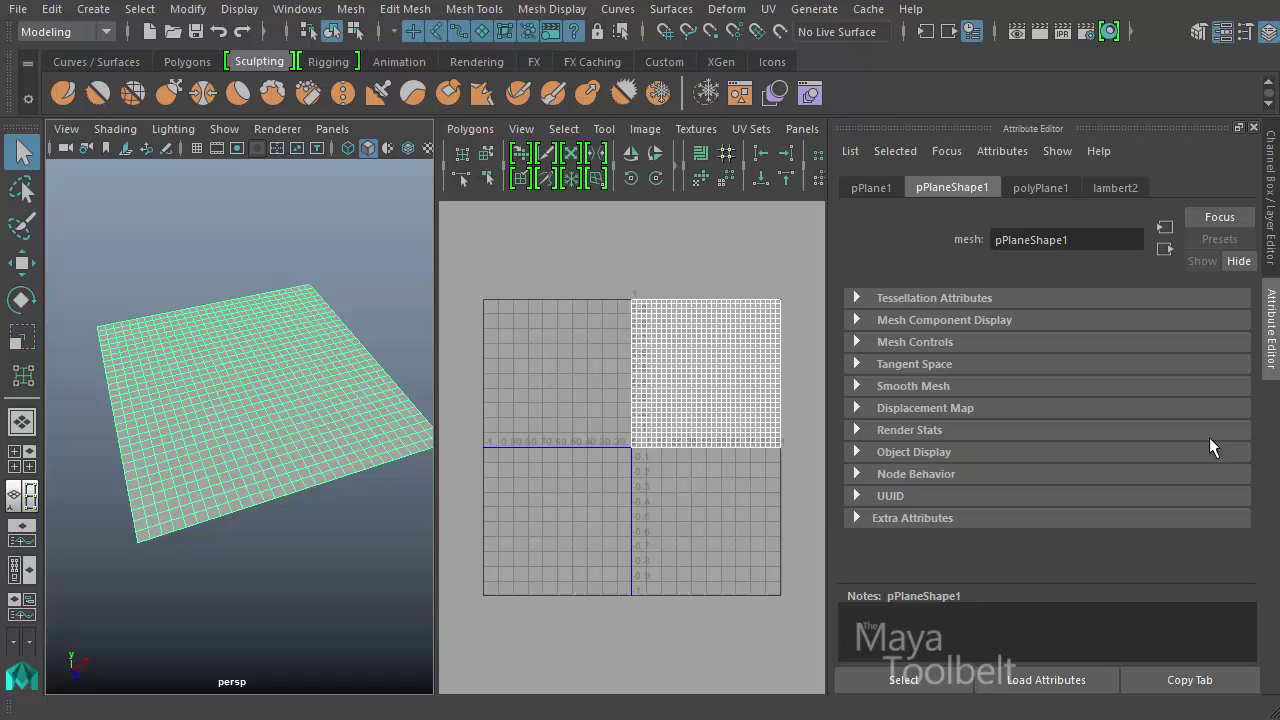
# Connect a File texture to the Color attribute of the plane's lambert2 material.
pyautogui.click(1113, 188)
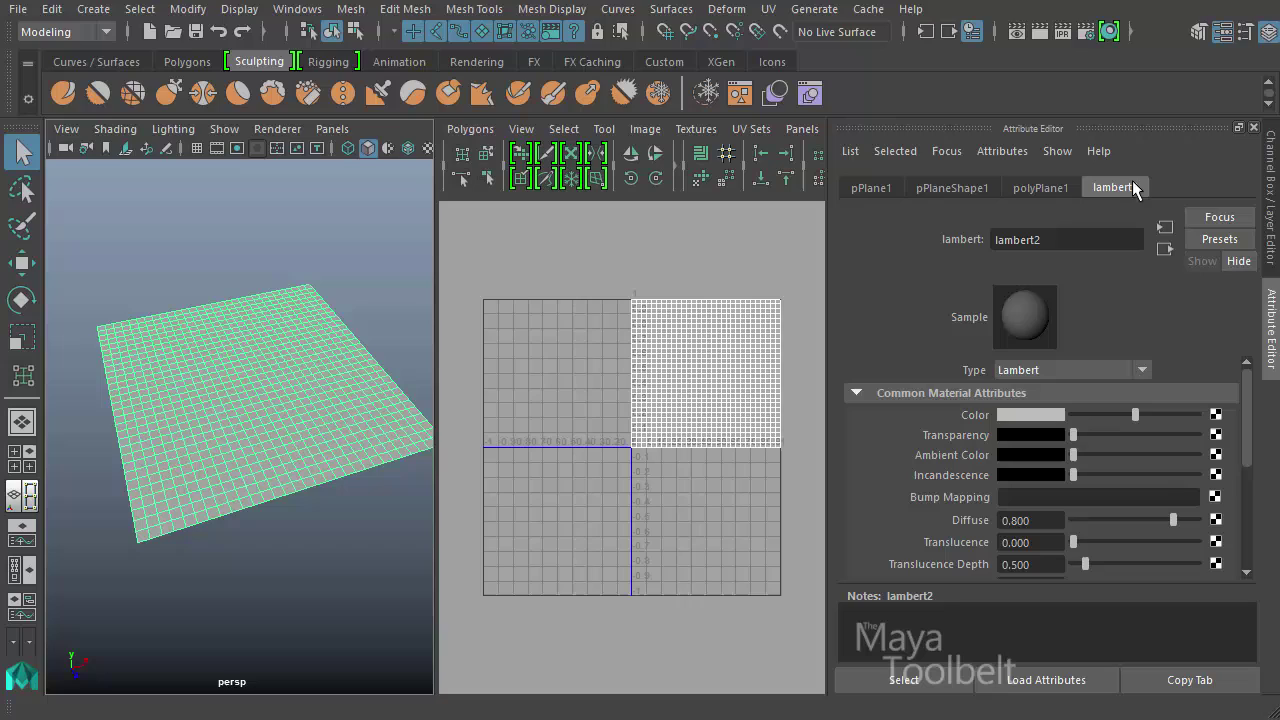
pyautogui.doubleClick(1083, 239)
pyautogui.moveTo(973, 240); pyautogui.dragTo(954, 246)
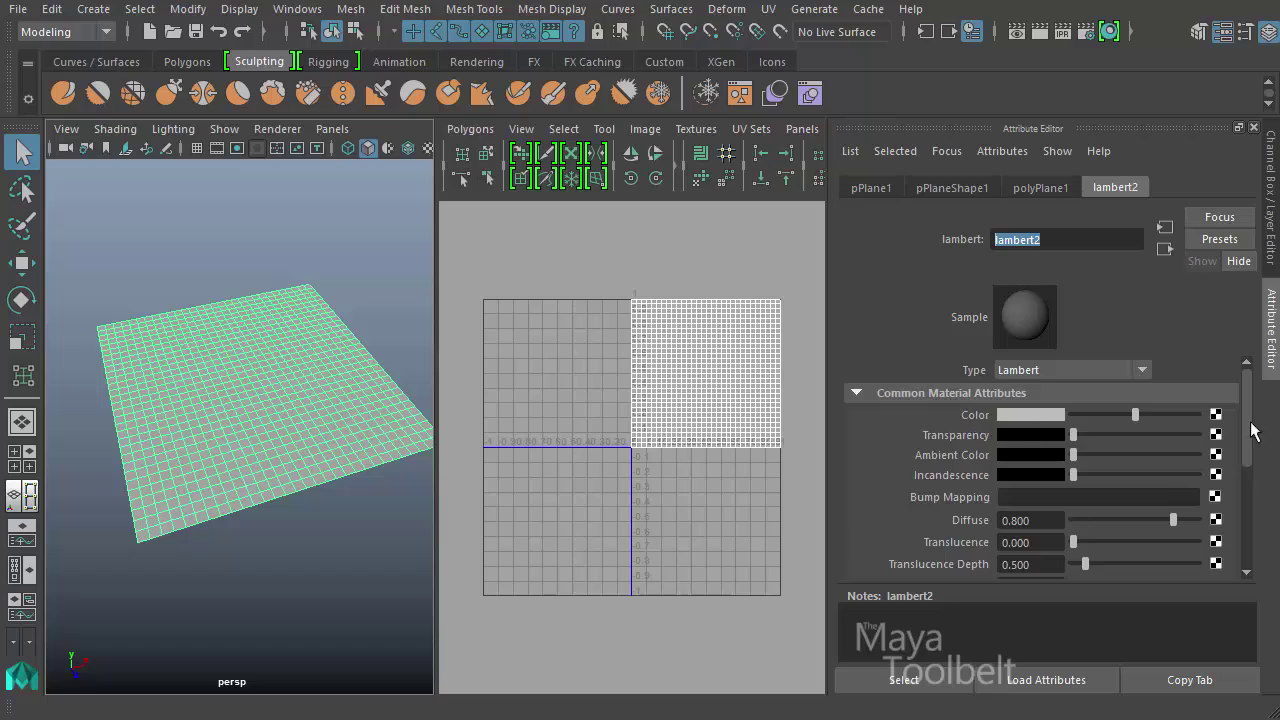
pyautogui.click(1216, 416)
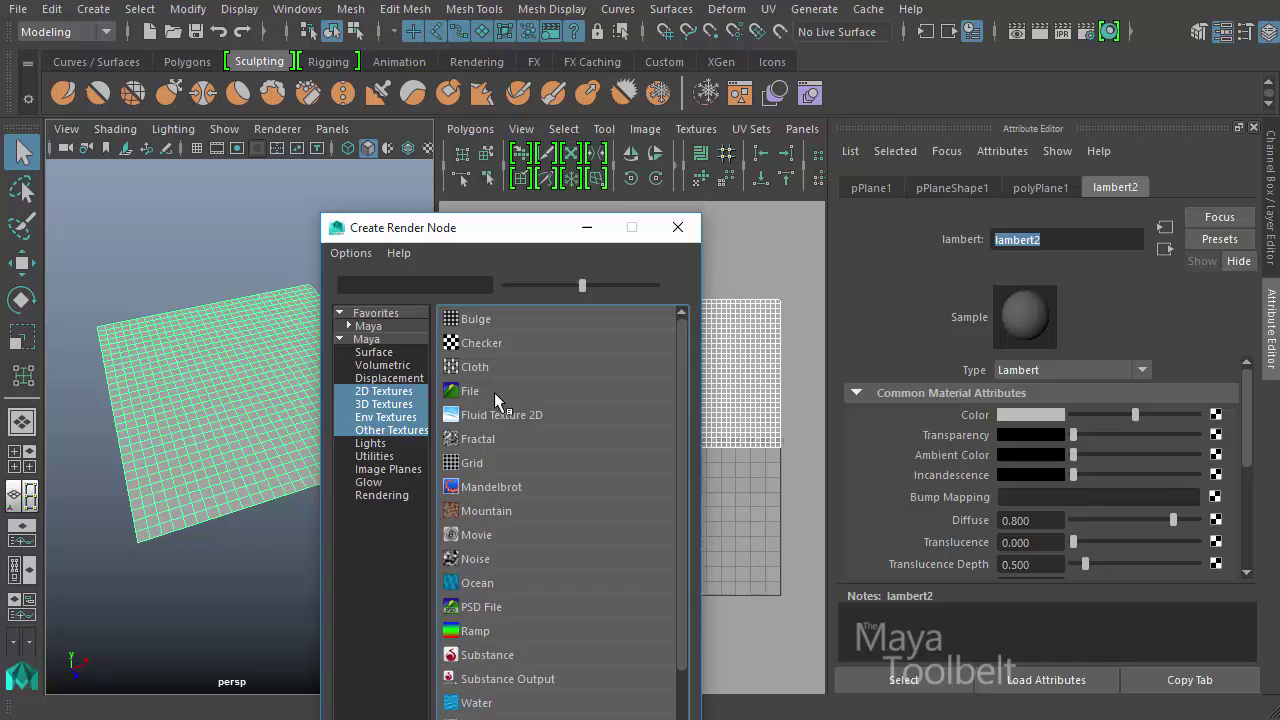
pyautogui.moveTo(398, 239); pyautogui.dragTo(383, 140)
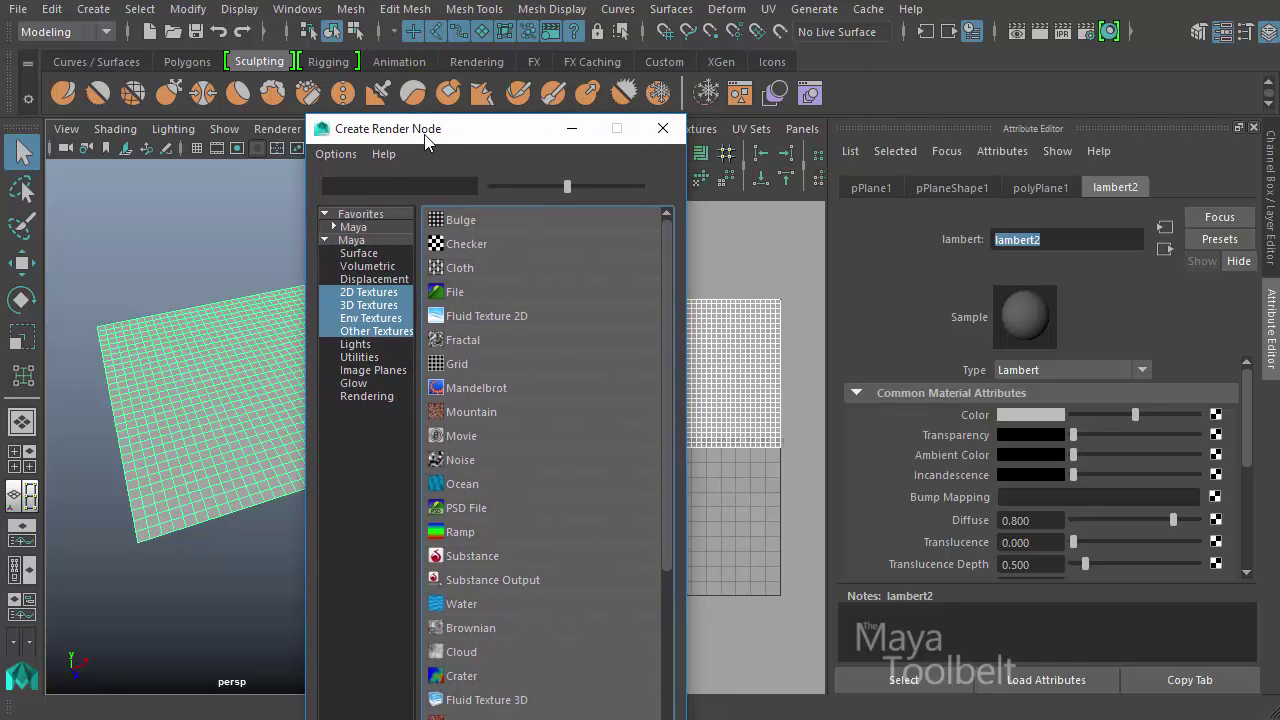
pyautogui.click(473, 295)
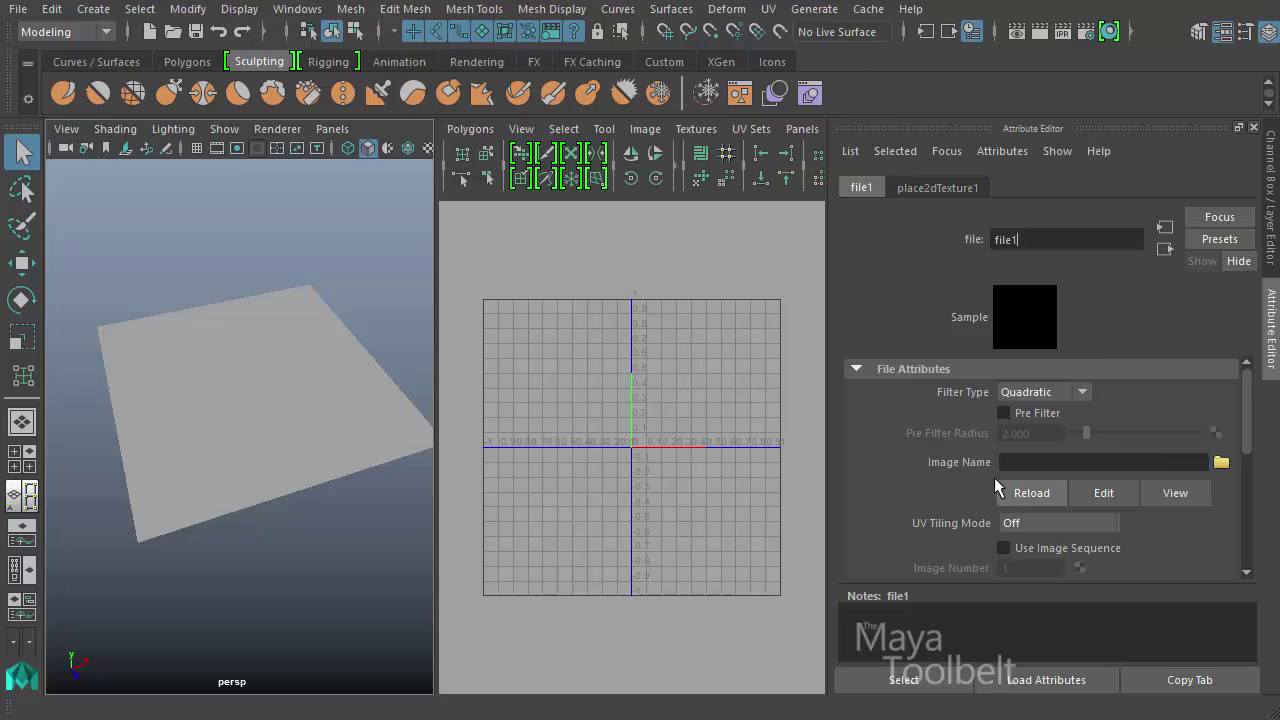
# Load 32grid.tga as the file texture's image and show textures on the plane in the perspective view.
pyautogui.click(1221, 463)
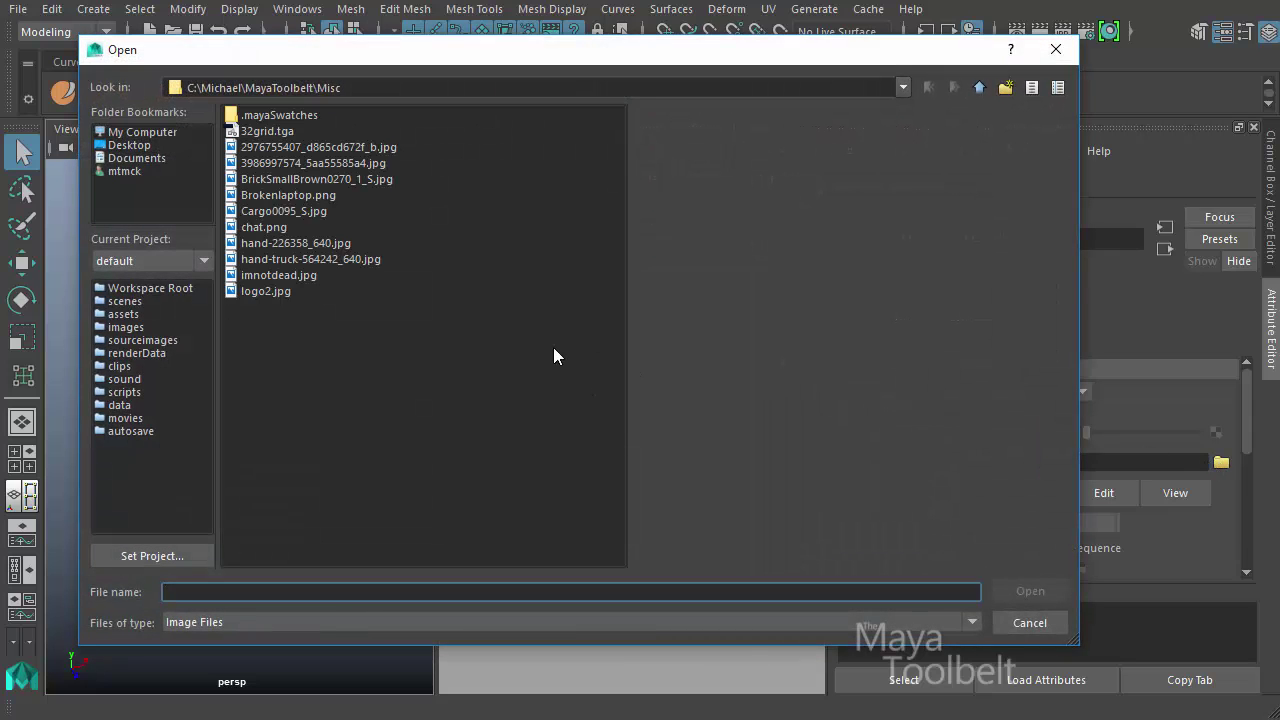
pyautogui.click(268, 132)
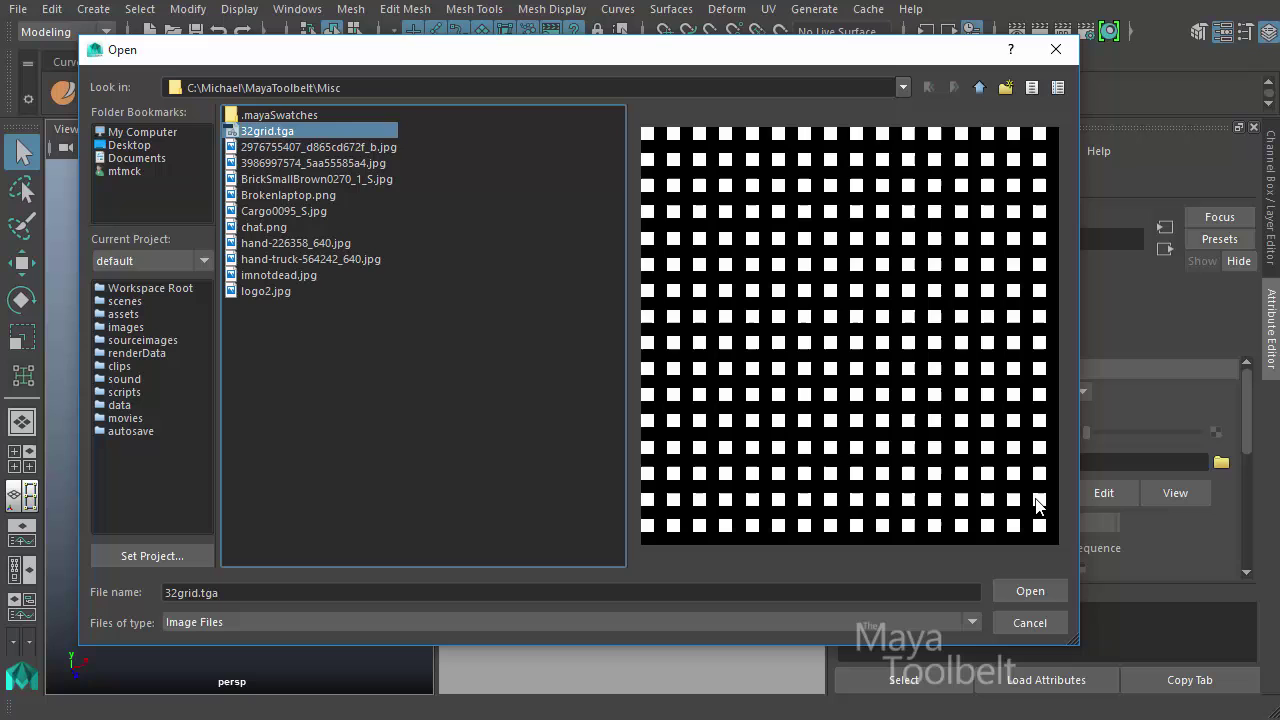
pyautogui.click(1025, 587)
pyautogui.press('6')
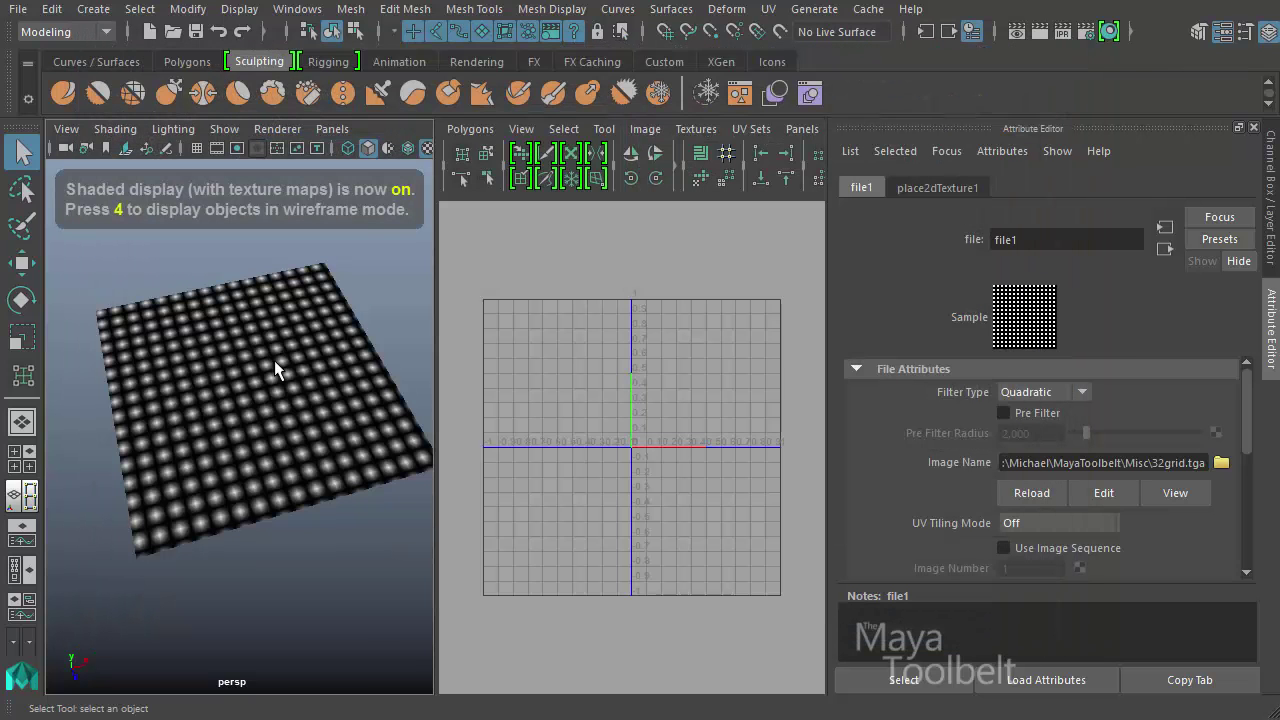
pyautogui.keyDown('alt'); pyautogui.moveTo(301, 400); pyautogui.dragTo(238, 384); pyautogui.keyUp('alt')
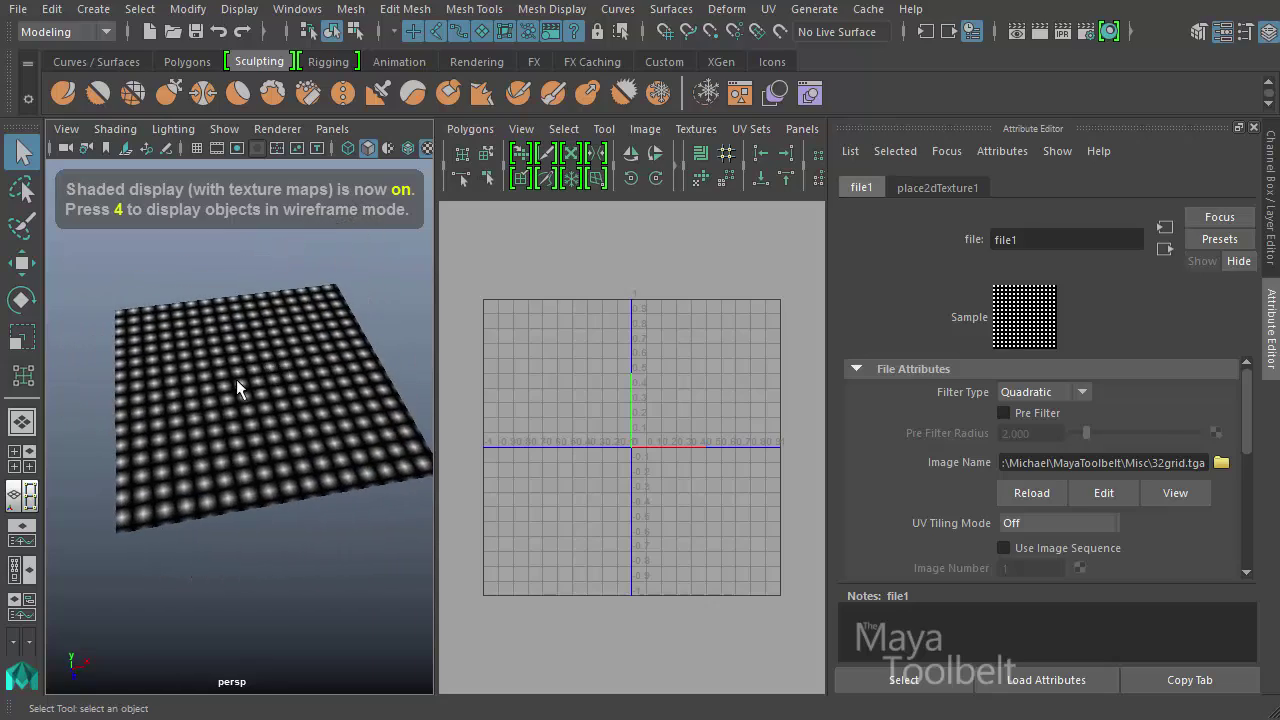
pyautogui.keyDown('alt'); pyautogui.moveTo(238, 384); pyautogui.dragTo(260, 403, button='right'); pyautogui.keyUp('alt')
pyautogui.keyDown('alt'); pyautogui.moveTo(260, 403); pyautogui.dragTo(314, 418); pyautogui.keyUp('alt')
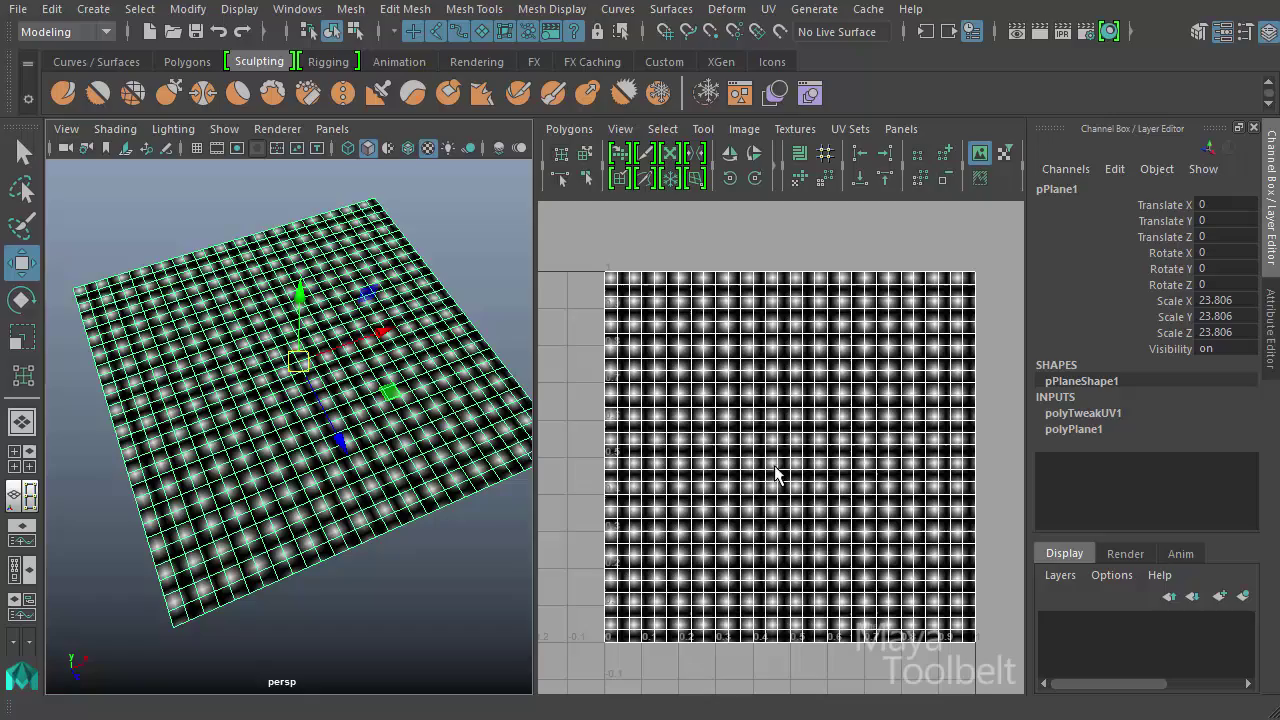
# Expand the UV Editor to fill the workspace and display the grid texture unfiltered.
pyautogui.press('space')
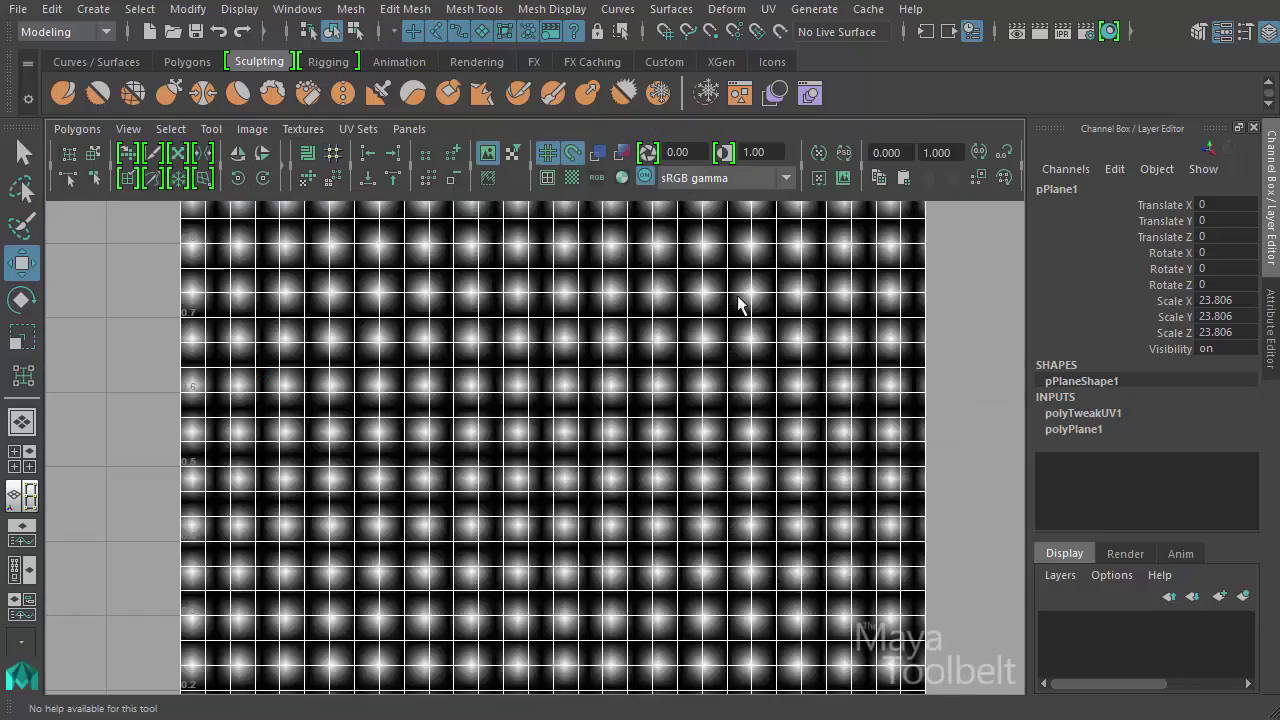
pyautogui.keyDown('alt'); pyautogui.moveTo(737, 306); pyautogui.dragTo(666, 548, button='middle'); pyautogui.keyUp('alt')
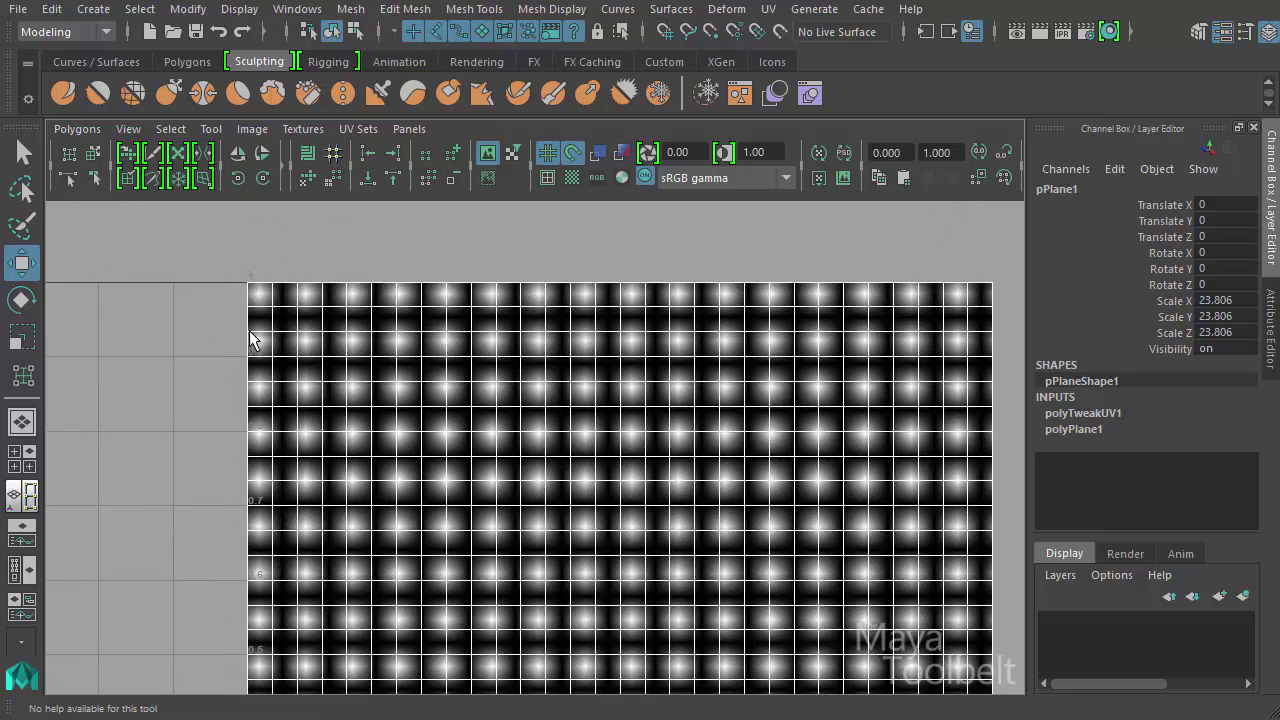
pyautogui.keyDown('alt'); pyautogui.moveTo(254, 340); pyautogui.dragTo(660, 418, button='right'); pyautogui.keyUp('alt')
pyautogui.keyDown('alt'); pyautogui.moveTo(407, 391); pyautogui.dragTo(349, 357, button='middle'); pyautogui.keyUp('alt')
pyautogui.keyDown('alt'); pyautogui.moveTo(402, 352); pyautogui.dragTo(370, 335, button='right'); pyautogui.keyUp('alt')
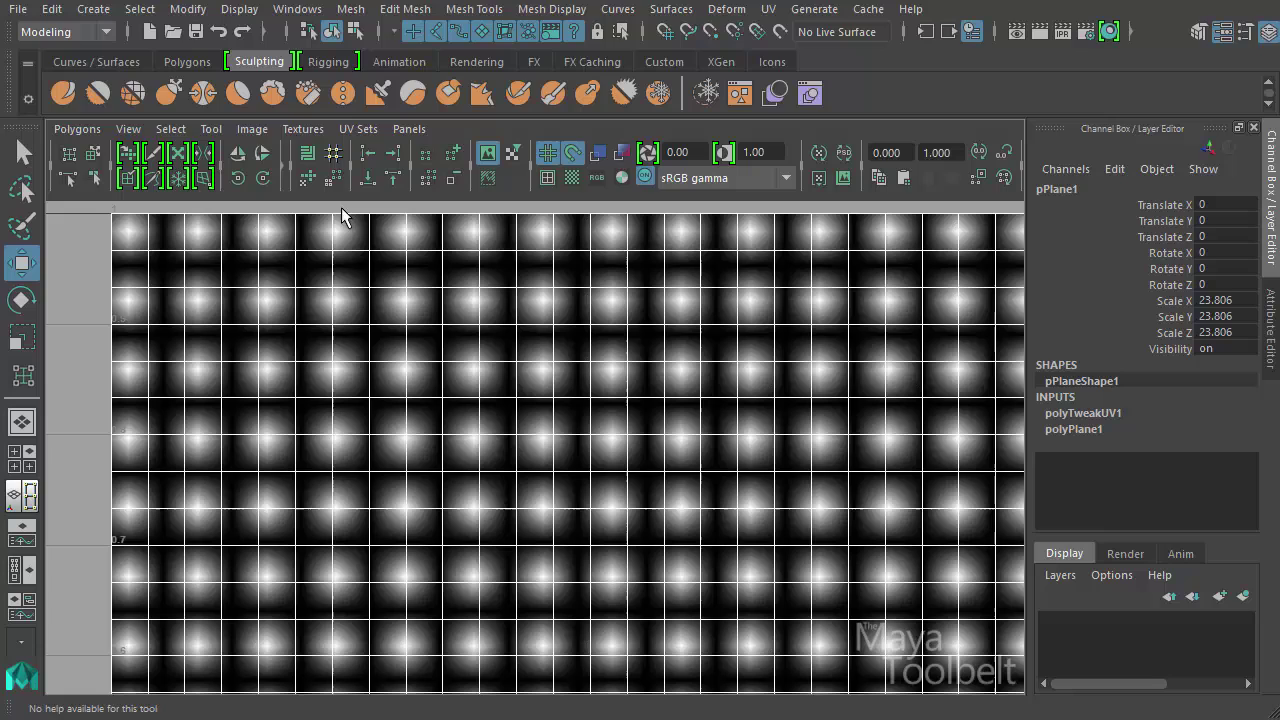
pyautogui.click(249, 130)
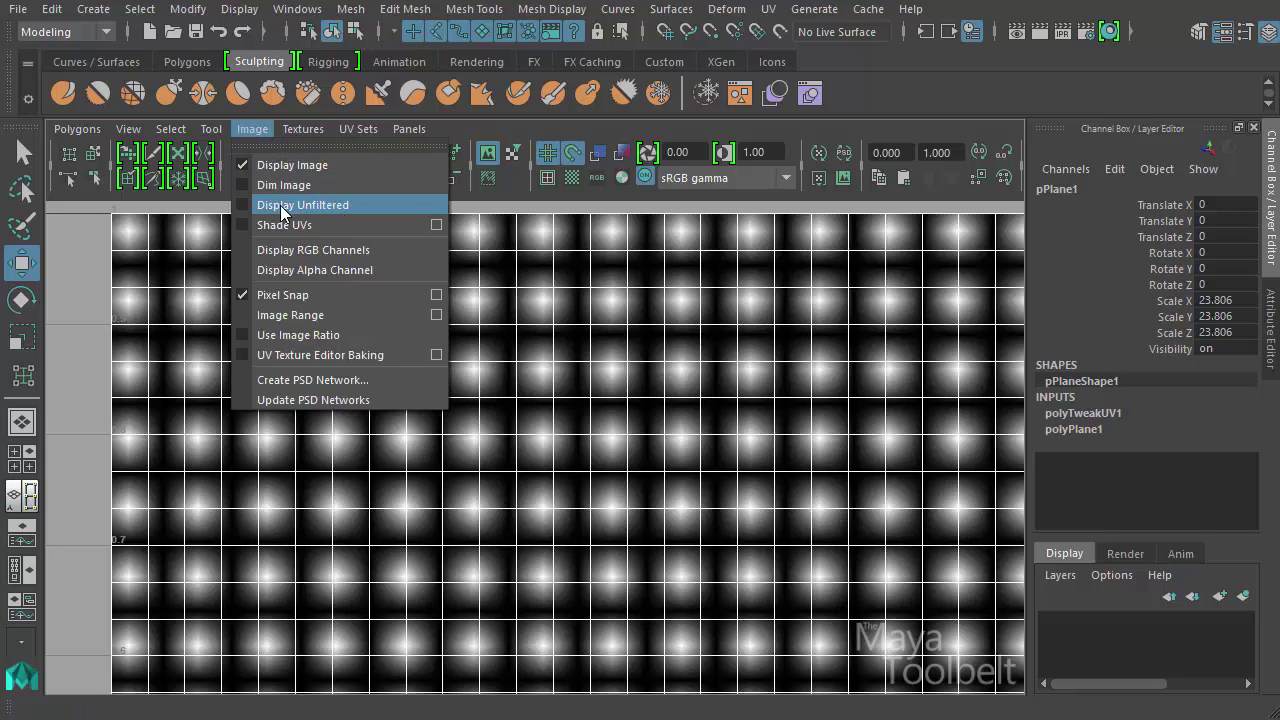
pyautogui.click(101, 300)
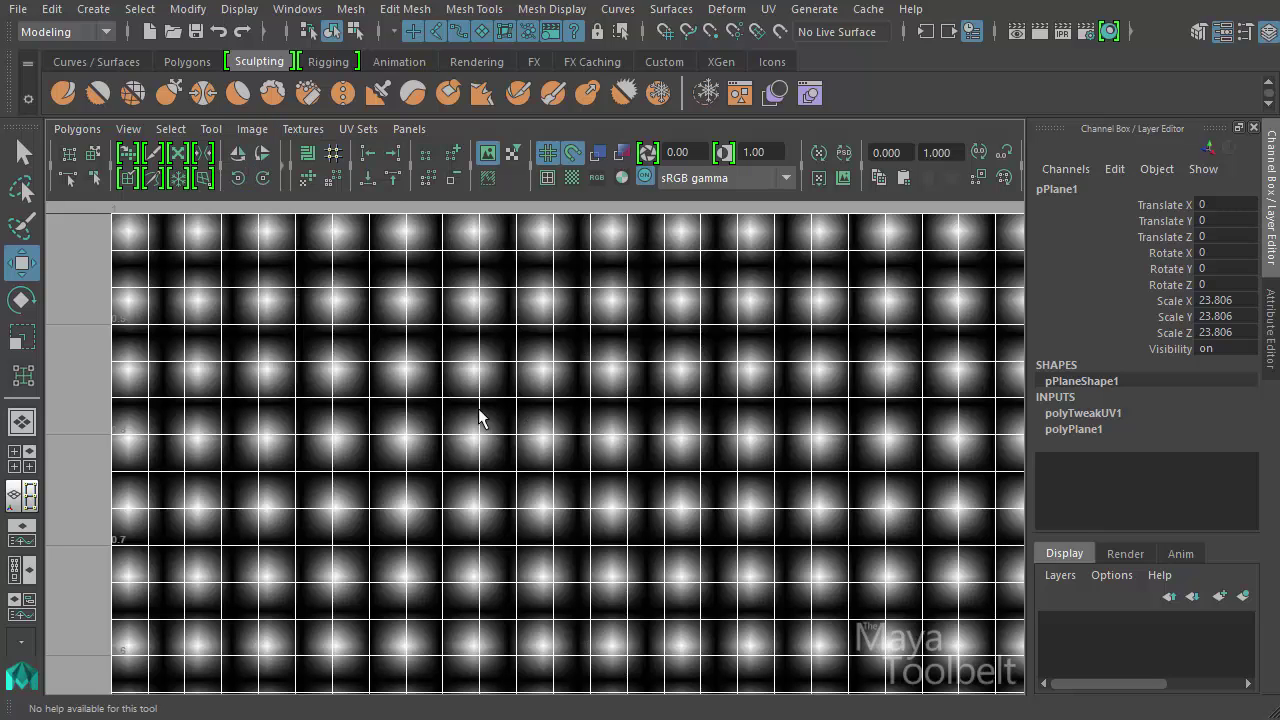
pyautogui.click(254, 130)
pyautogui.click(262, 205)
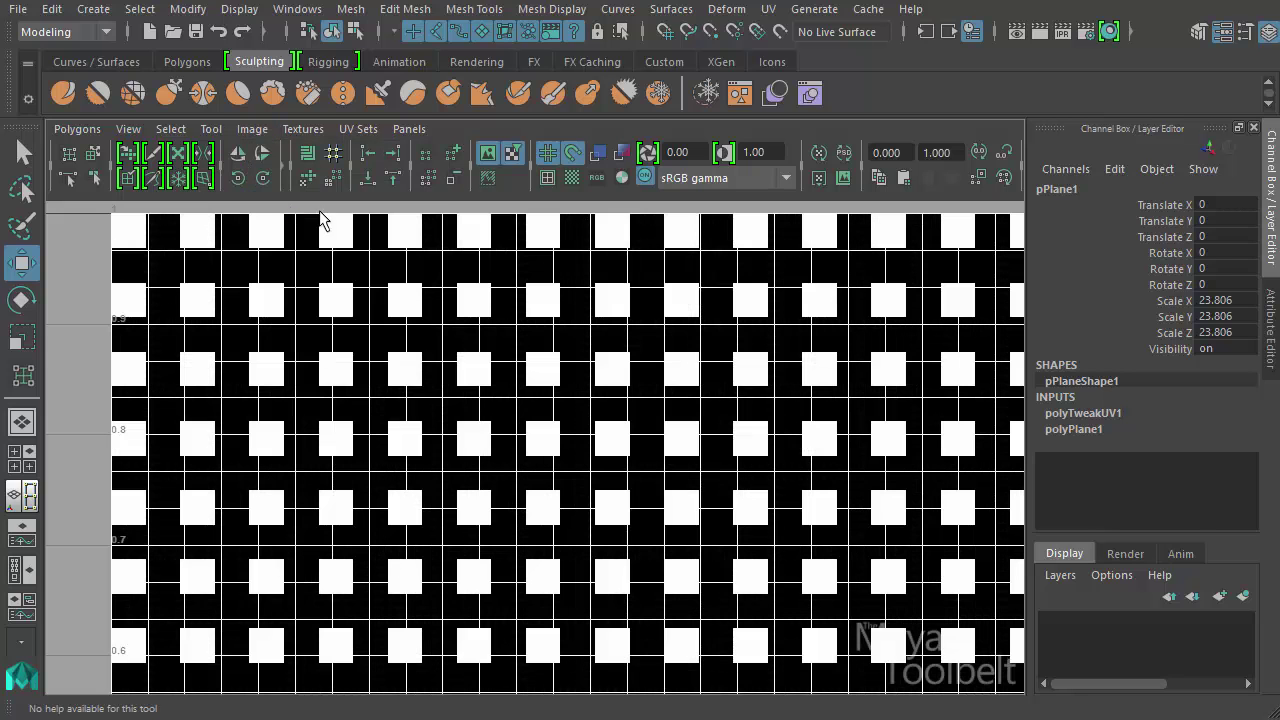
# Examine how the plane's UV grid lines up with the texture pixels, ending close up on the upper-left corner.
pyautogui.scroll(-5, 800, 400)
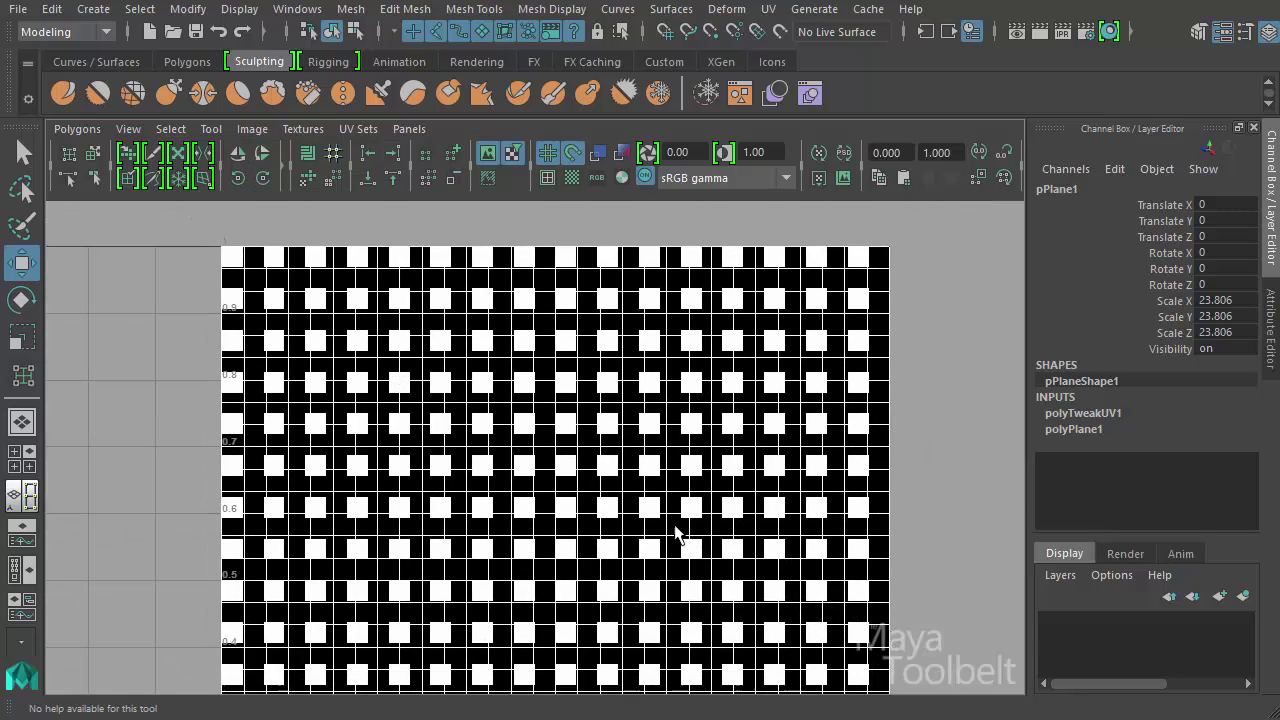
pyautogui.keyDown('alt'); pyautogui.moveTo(714, 554); pyautogui.dragTo(675, 355, button='middle'); pyautogui.keyUp('alt')
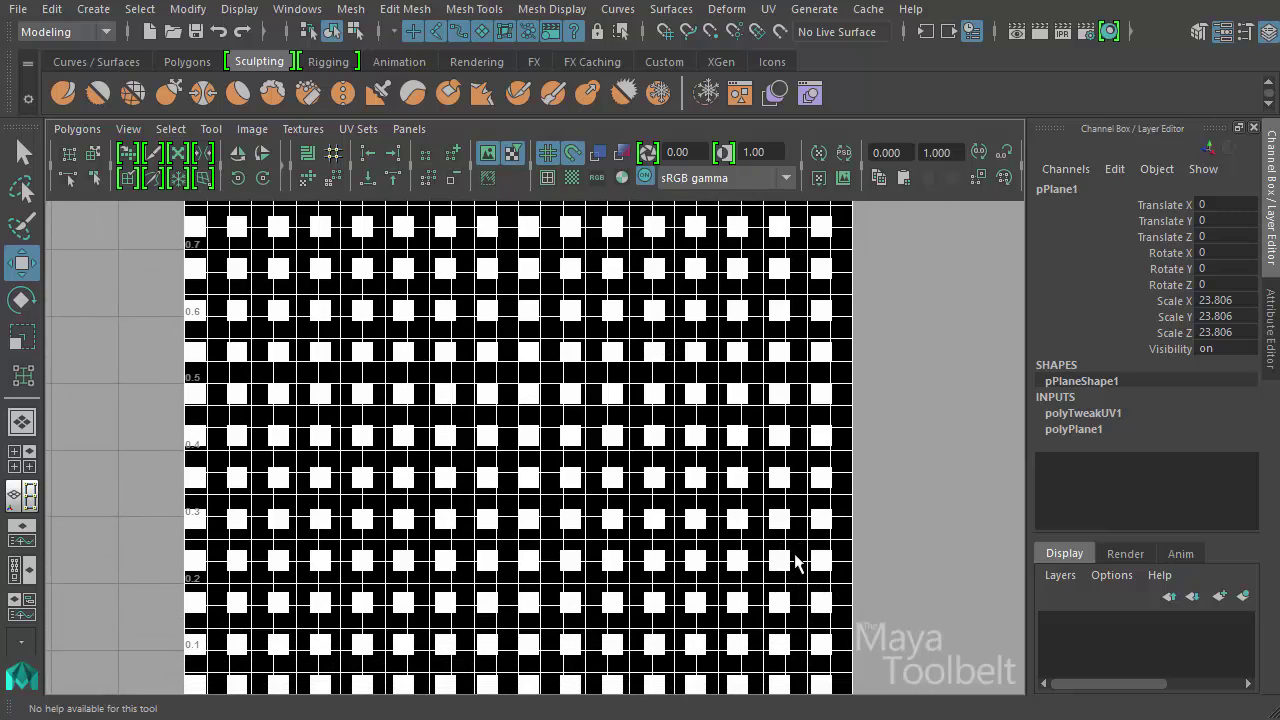
pyautogui.keyDown('alt'); pyautogui.moveTo(802, 556); pyautogui.dragTo(853, 427, button='middle'); pyautogui.keyUp('alt')
pyautogui.scroll(-2, 630, 414)
pyautogui.keyDown('alt'); pyautogui.moveTo(626, 392); pyautogui.dragTo(636, 510, button='middle'); pyautogui.keyUp('alt')
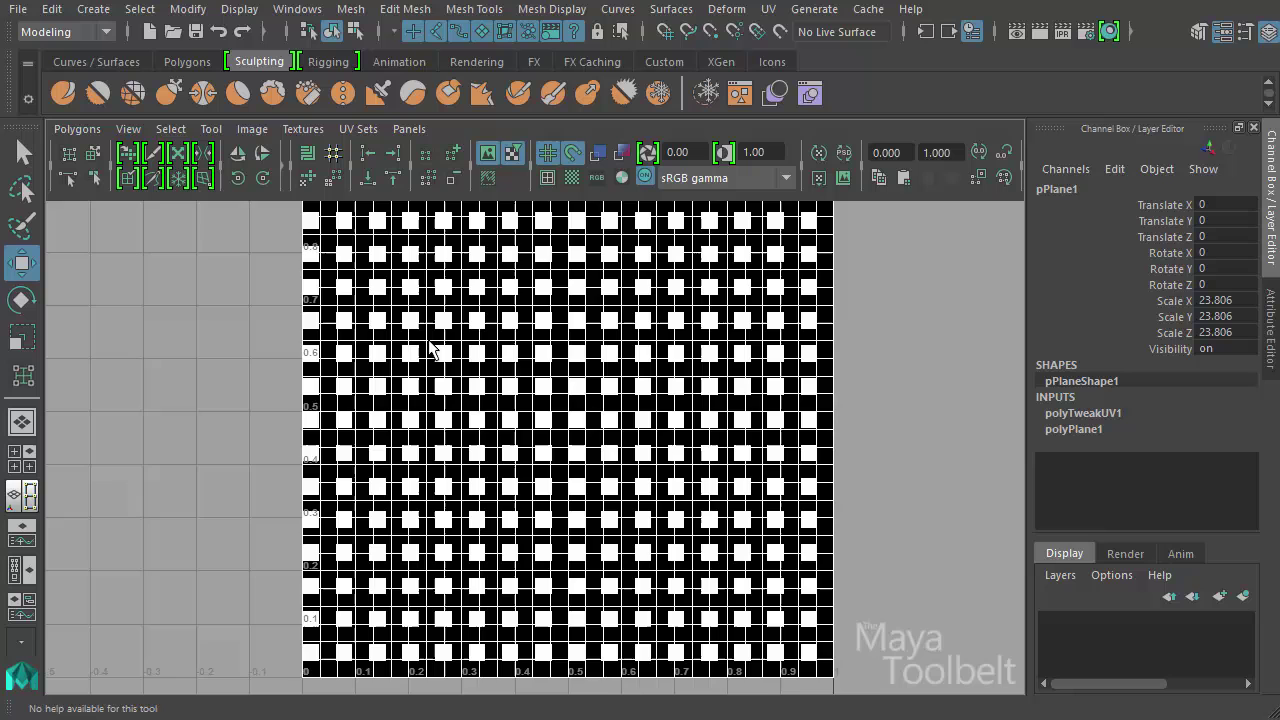
pyautogui.keyDown('alt'); pyautogui.moveTo(410, 387); pyautogui.dragTo(505, 550, button='middle'); pyautogui.keyUp('alt')
pyautogui.scroll(3, 477, 429)
pyautogui.keyDown('alt'); pyautogui.moveTo(373, 380); pyautogui.dragTo(431, 439, button='middle'); pyautogui.keyUp('alt')
pyautogui.keyDown('alt'); pyautogui.moveTo(445, 442); pyautogui.dragTo(840, 446, button='right'); pyautogui.keyUp('alt')
pyautogui.keyDown('alt'); pyautogui.moveTo(434, 338); pyautogui.dragTo(440, 403, button='middle'); pyautogui.keyUp('alt')
pyautogui.keyDown('alt'); pyautogui.moveTo(608, 420); pyautogui.dragTo(744, 439, button='right'); pyautogui.keyUp('alt')
pyautogui.keyDown('alt'); pyautogui.moveTo(614, 407); pyautogui.dragTo(664, 493, button='middle'); pyautogui.keyUp('alt')
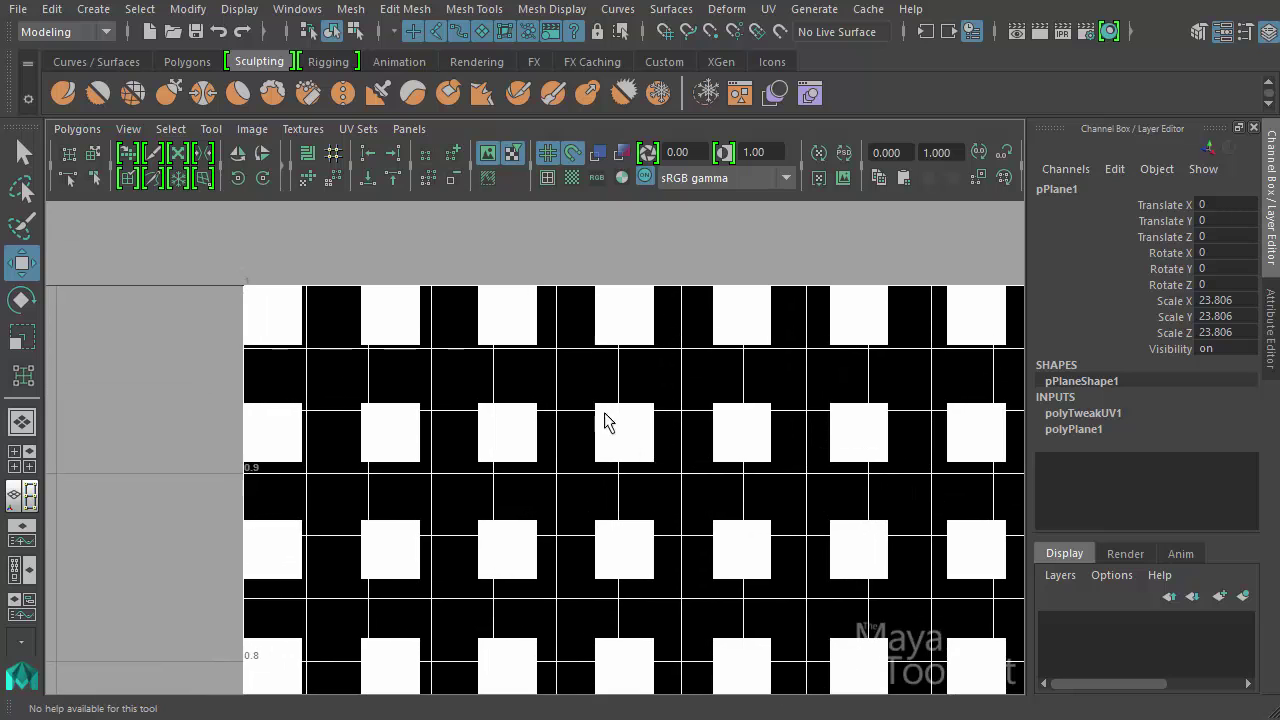
# Switch to UV selection and select the UV at the shell's upper-left corner.
pyautogui.moveTo(275, 308); pyautogui.dragTo(345, 296, button='right')
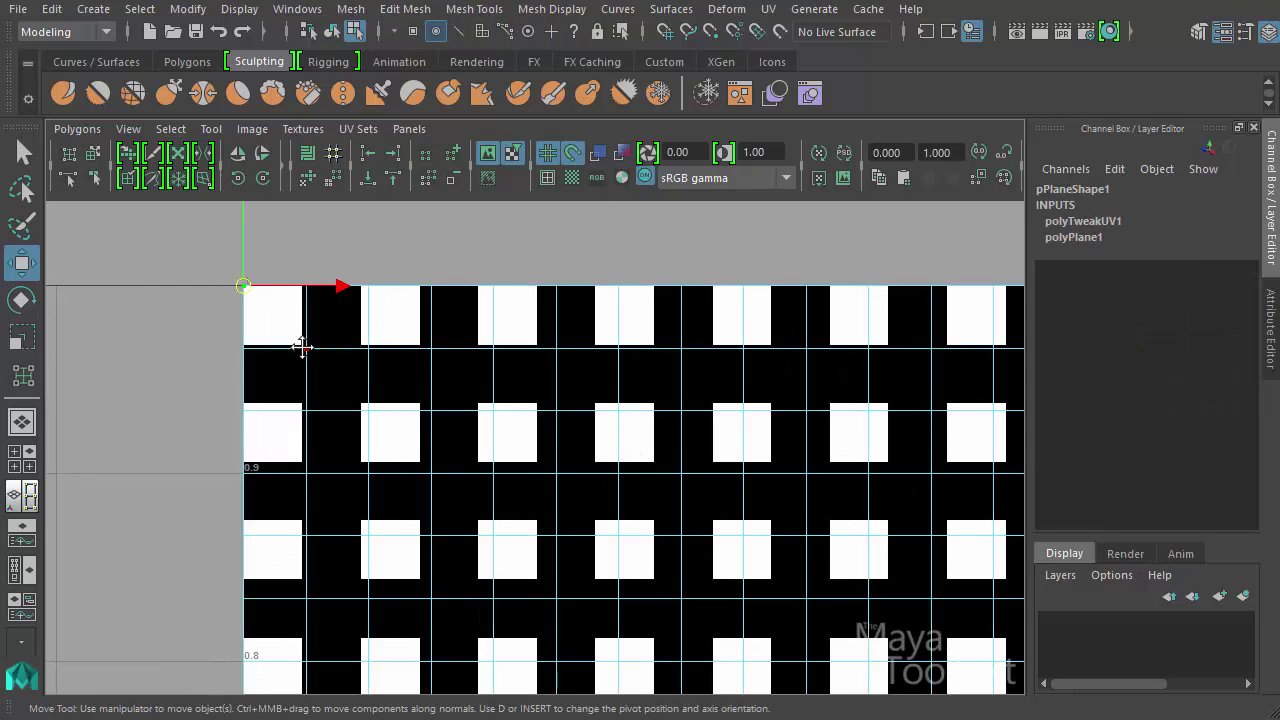
pyautogui.keyDown('alt'); pyautogui.moveTo(300, 343); pyautogui.dragTo(485, 403, button='middle'); pyautogui.keyUp('alt')
pyautogui.keyDown('alt'); pyautogui.moveTo(485, 403); pyautogui.dragTo(731, 437, button='right'); pyautogui.keyUp('alt')
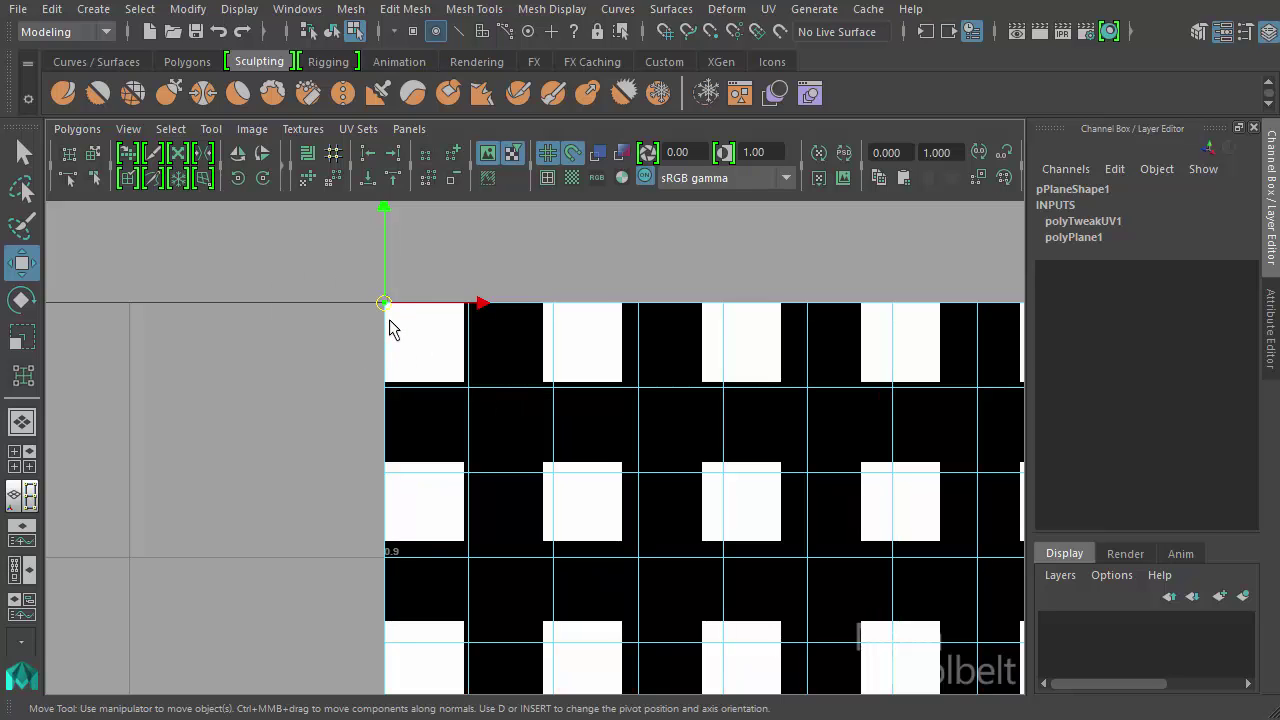
# Float the Image menu beside the UV shell and turn off Pixel Snap.
pyautogui.click(252, 129)
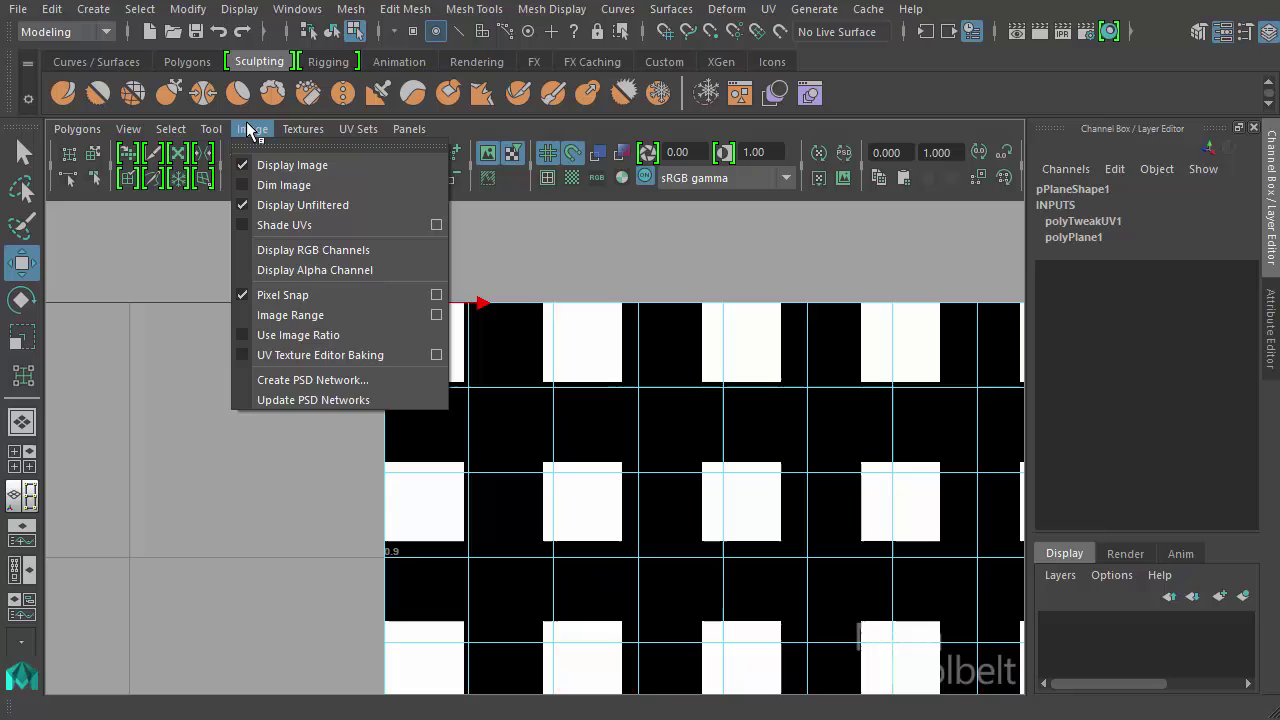
pyautogui.click(300, 143)
pyautogui.moveTo(296, 131); pyautogui.dragTo(156, 233)
pyautogui.click(209, 372)
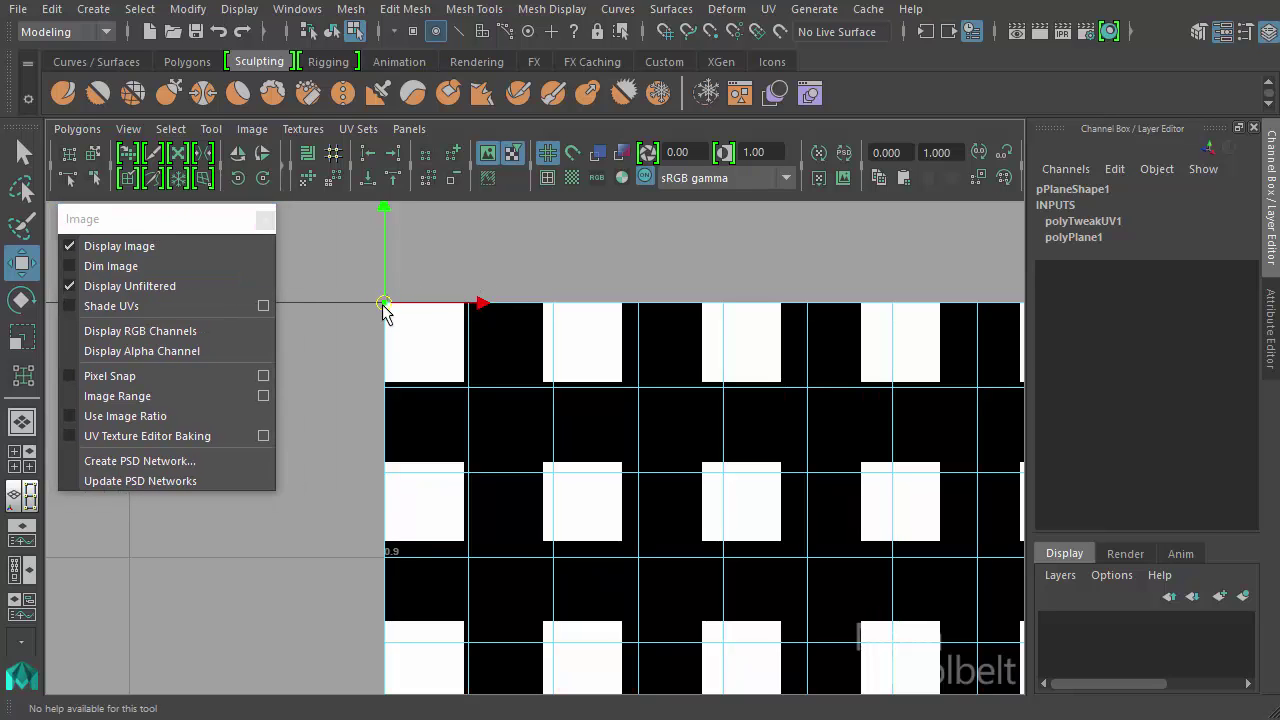
# Move the upper-left corner UV freely along the top edge with snapping off, and undo the move.
pyautogui.moveTo(386, 306)
pyautogui.mouseDown()
pyautogui.moveTo(432, 328)
pyautogui.moveTo(366, 290)
pyautogui.moveTo(391, 249)
pyautogui.moveTo(414, 357)
pyautogui.moveTo(514, 480)
pyautogui.moveTo(427, 338)
pyautogui.moveTo(489, 306)
pyautogui.moveTo(443, 277)
pyautogui.moveTo(447, 330)
pyautogui.moveTo(391, 312)
pyautogui.mouseUp()
pyautogui.keyDown('alt'); pyautogui.moveTo(433, 375); pyautogui.dragTo(659, 446, button='middle'); pyautogui.keyUp('alt')
pyautogui.moveTo(606, 375)
pyautogui.mouseDown()
pyautogui.moveTo(458, 387)
pyautogui.moveTo(622, 403)
pyautogui.moveTo(628, 374)
pyautogui.mouseUp()
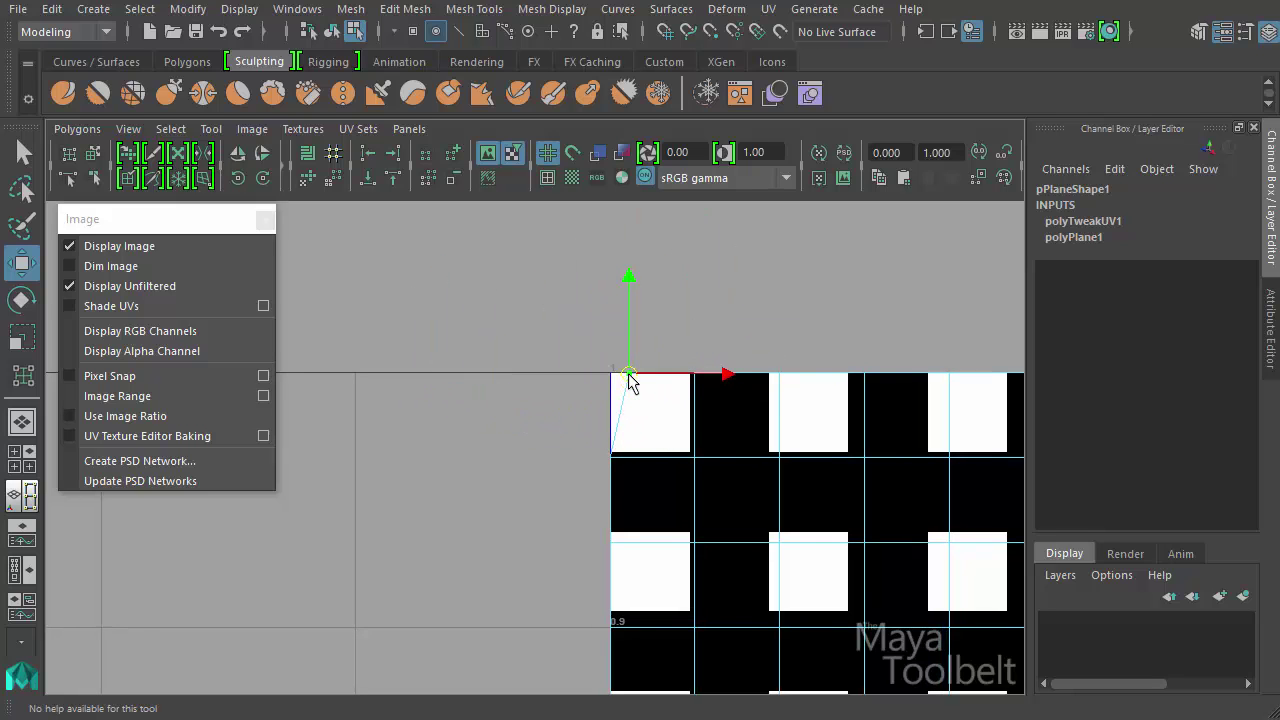
pyautogui.keyDown('alt'); pyautogui.moveTo(609, 464); pyautogui.dragTo(506, 418, button='middle'); pyautogui.keyUp('alt')
pyautogui.keyDown('alt'); pyautogui.moveTo(552, 449); pyautogui.dragTo(668, 462, button='right'); pyautogui.keyUp('alt')
pyautogui.hotkey('ctrl', 'z')
pyautogui.keyDown('alt'); pyautogui.moveTo(566, 395); pyautogui.dragTo(485, 414, button='middle'); pyautogui.keyUp('alt')
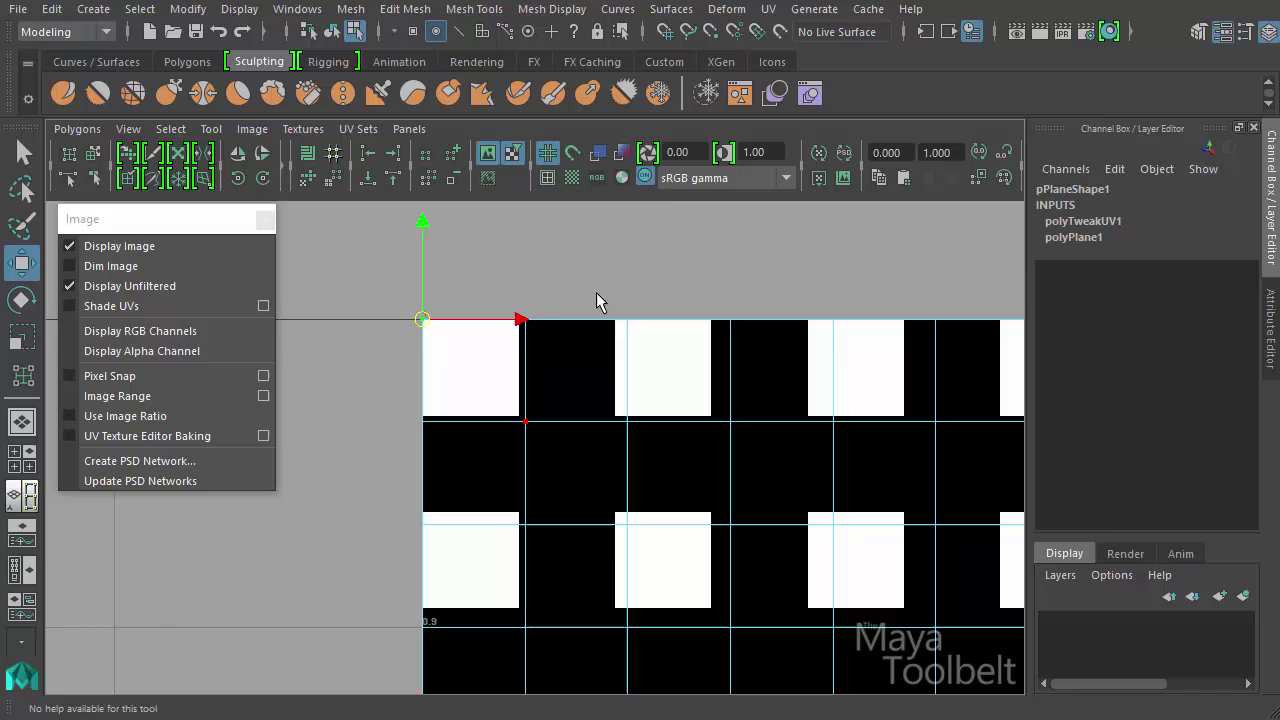
# Turn Pixel Snap back on, then reset its options to the defaults and apply them.
pyautogui.click(572, 152)
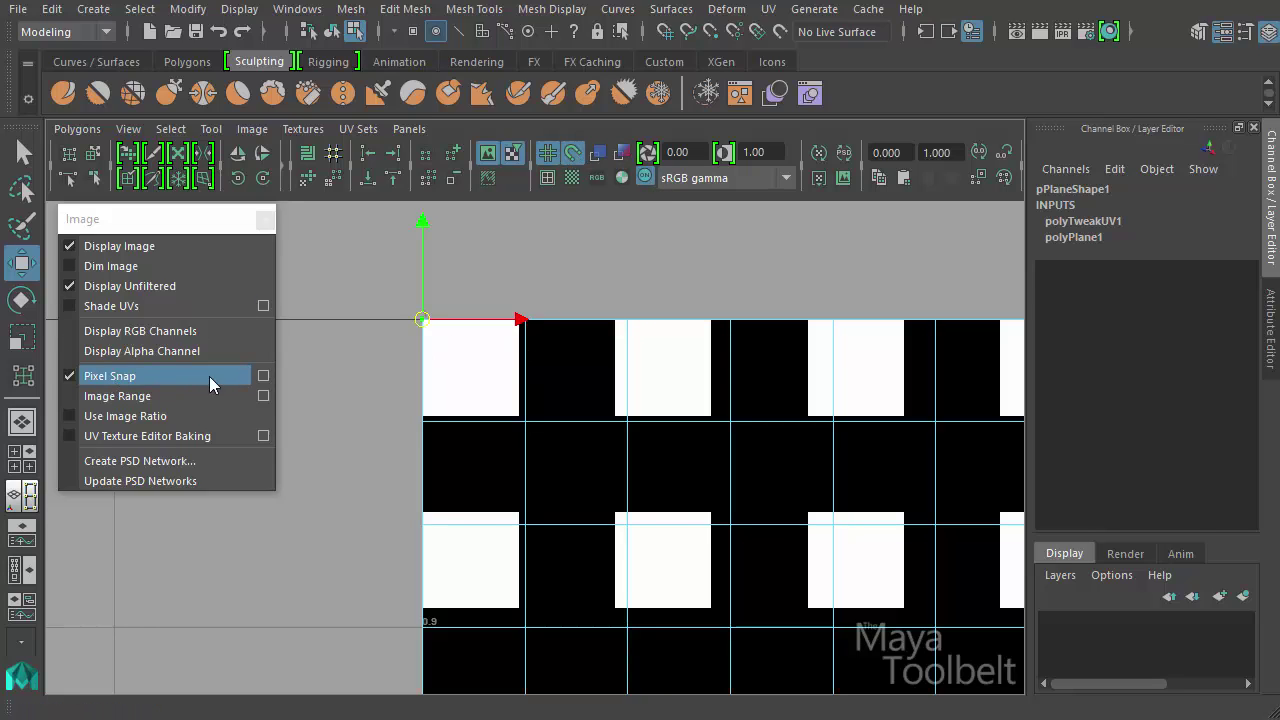
pyautogui.click(256, 137)
pyautogui.click(257, 135)
pyautogui.click(262, 377)
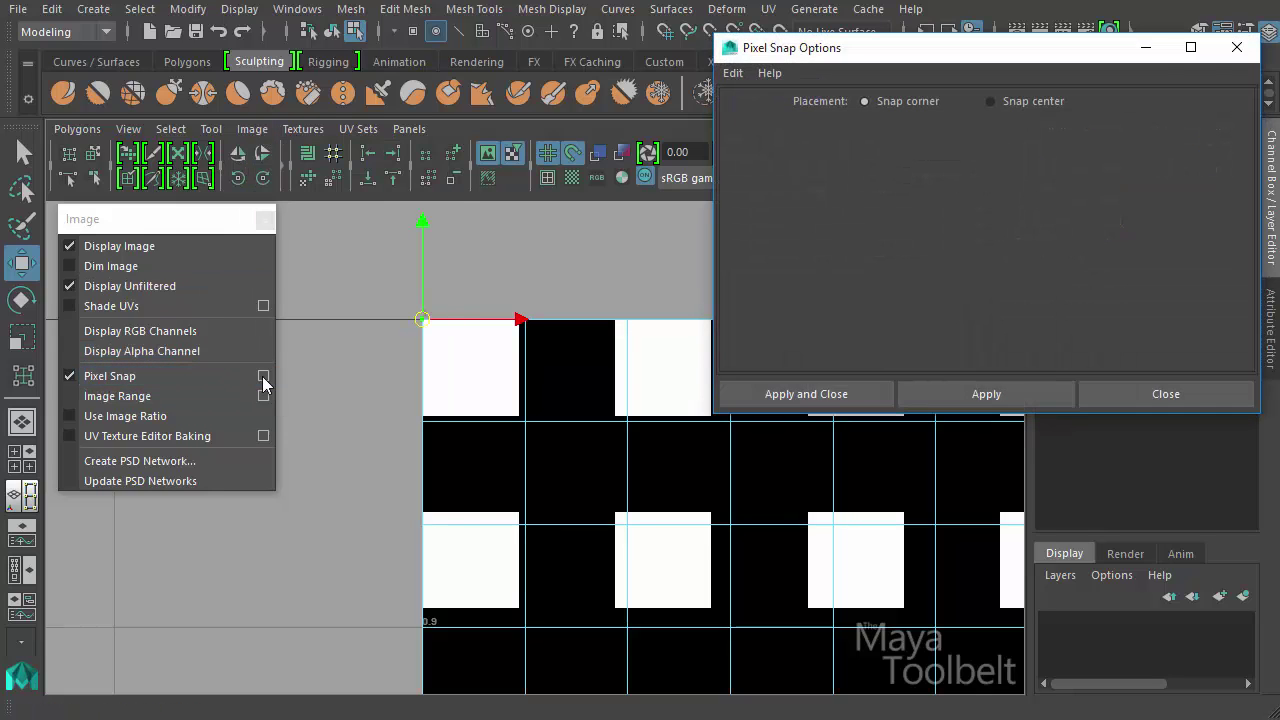
pyautogui.click(733, 74)
pyautogui.click(770, 113)
pyautogui.click(825, 393)
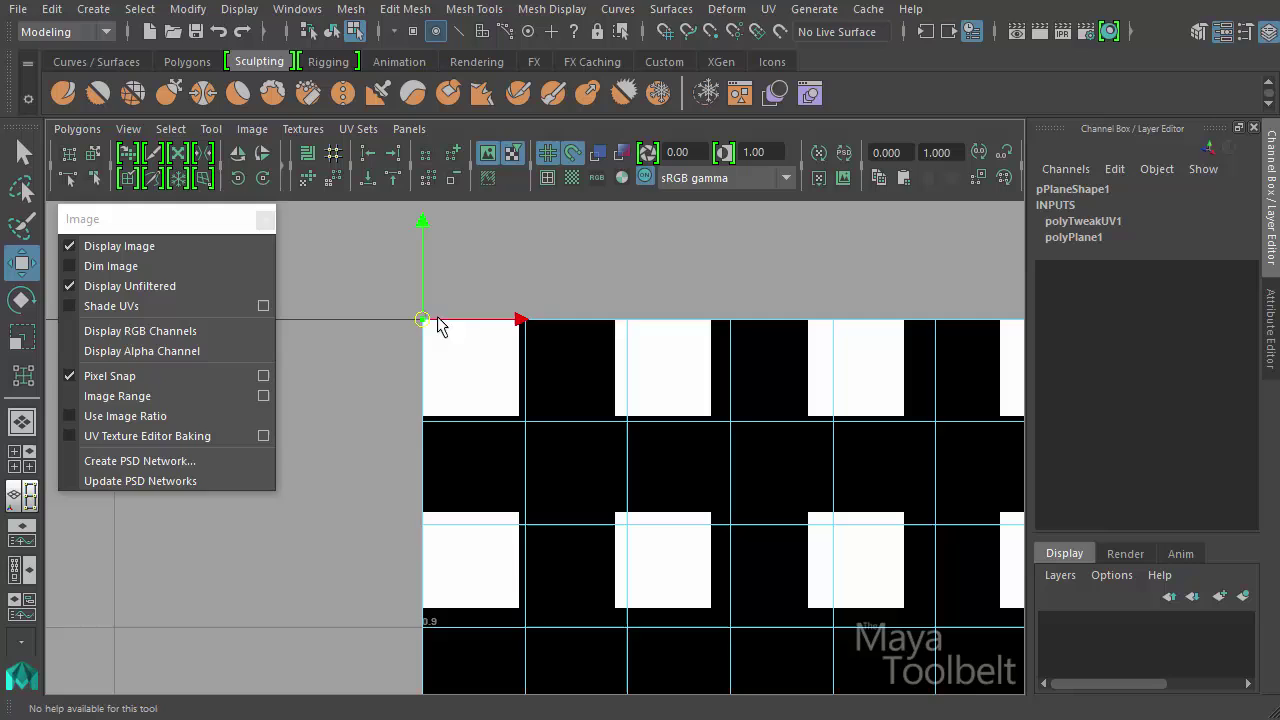
# Snap the upper-left corner UV to the first white pixel's lower-right corner and return it to the shell's upper-left corner.
pyautogui.moveTo(453, 350); pyautogui.dragTo(519, 413)
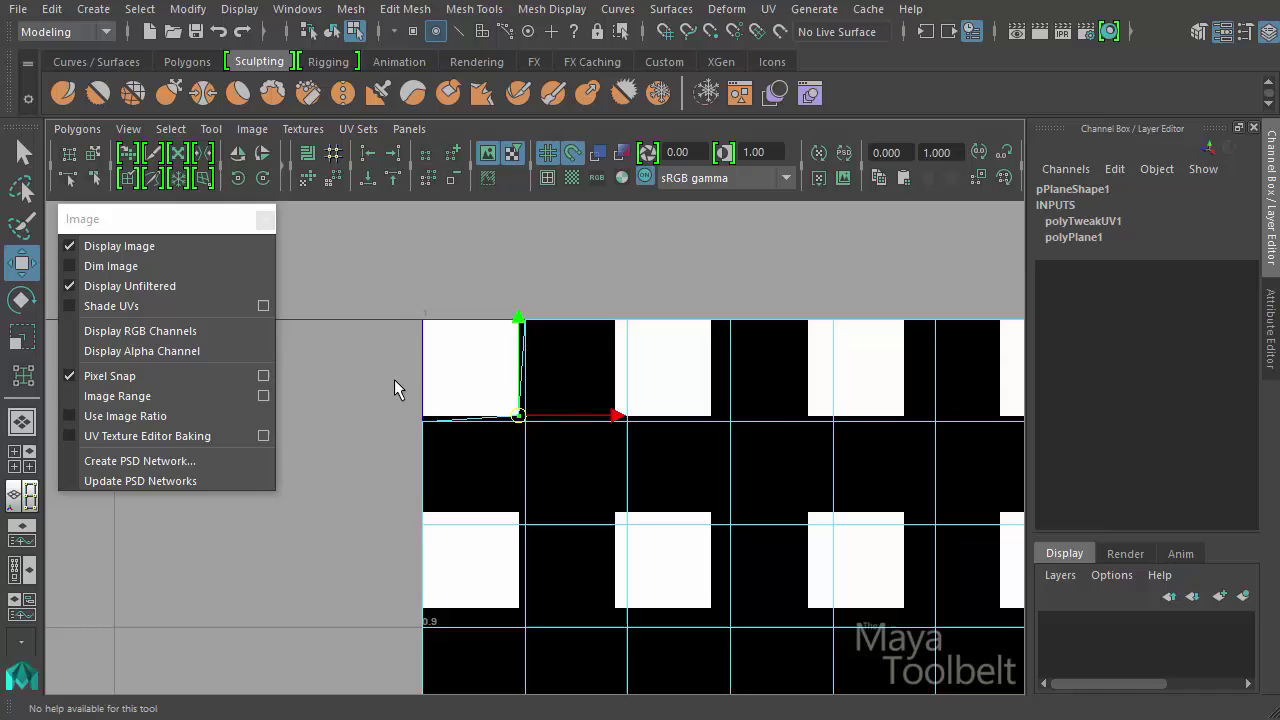
pyautogui.keyDown('alt'); pyautogui.moveTo(443, 386); pyautogui.dragTo(446, 337, button='middle'); pyautogui.keyUp('alt')
pyautogui.keyDown('alt'); pyautogui.moveTo(446, 337); pyautogui.dragTo(738, 362, button='right'); pyautogui.keyUp('alt')
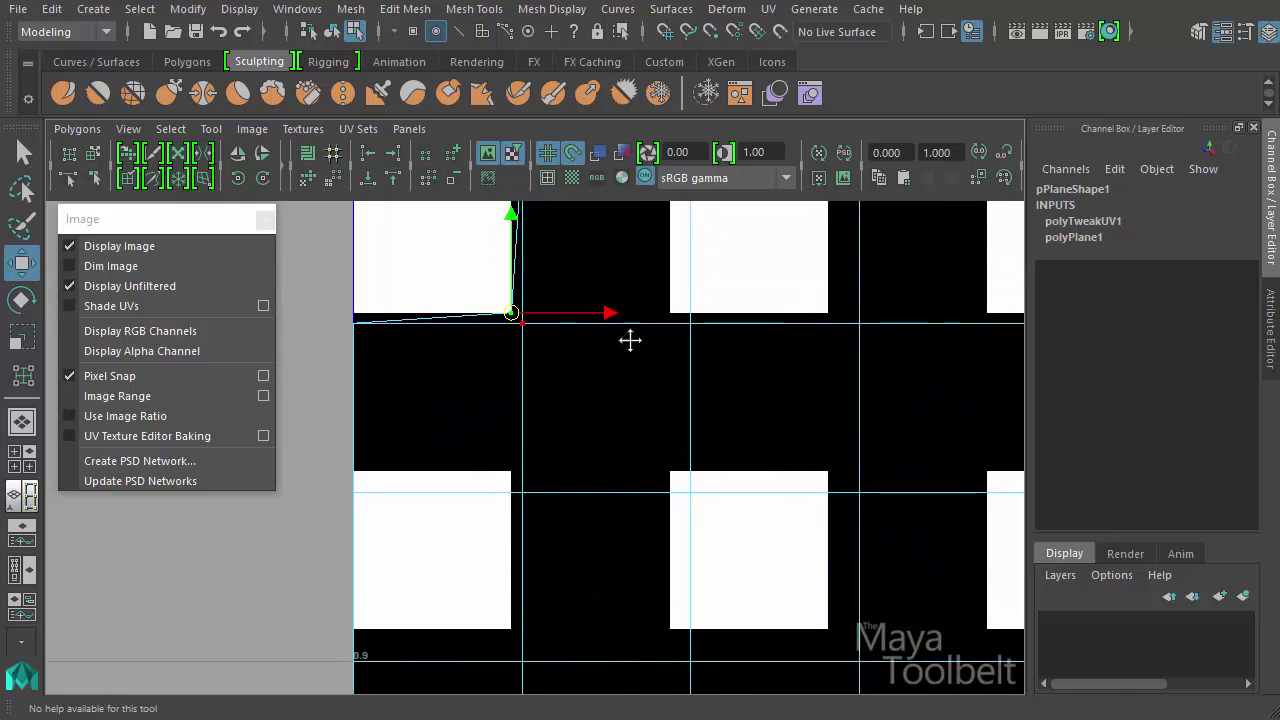
pyautogui.keyDown('alt'); pyautogui.moveTo(629, 340); pyautogui.dragTo(651, 436, button='middle'); pyautogui.keyUp('alt')
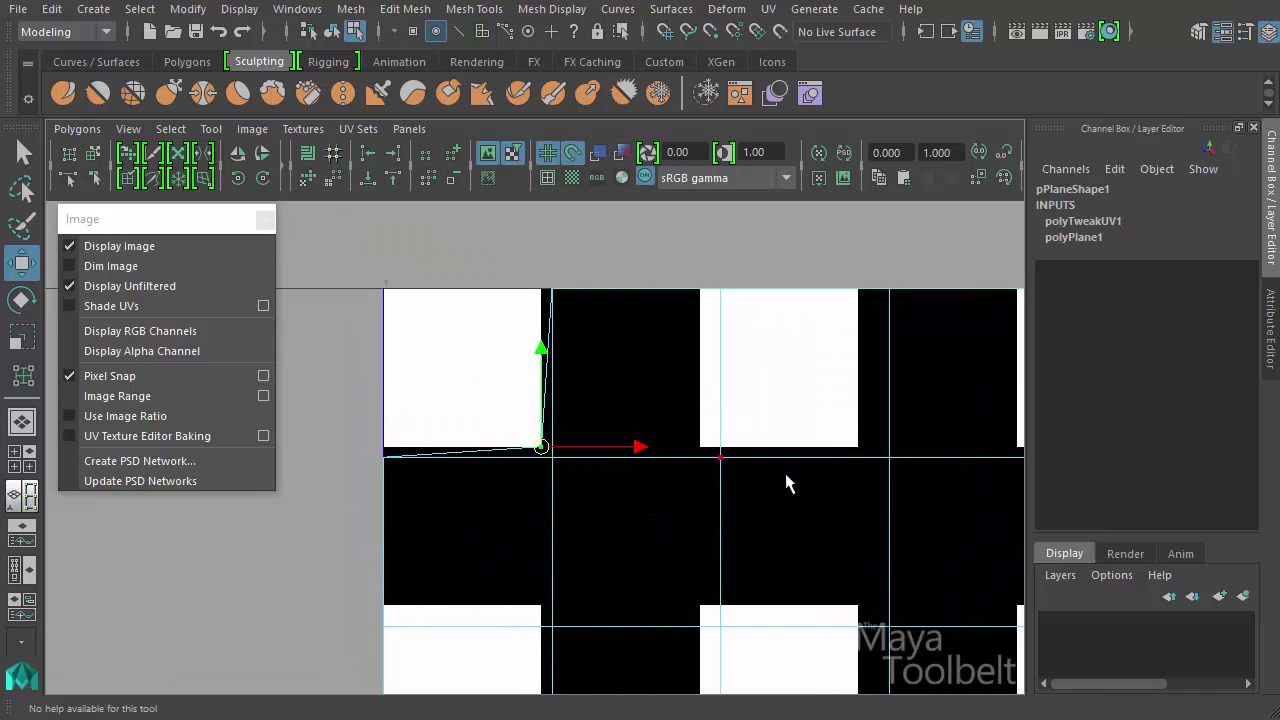
pyautogui.moveTo(554, 466); pyautogui.dragTo(416, 308)
pyautogui.moveTo(397, 350); pyautogui.dragTo(372, 305)
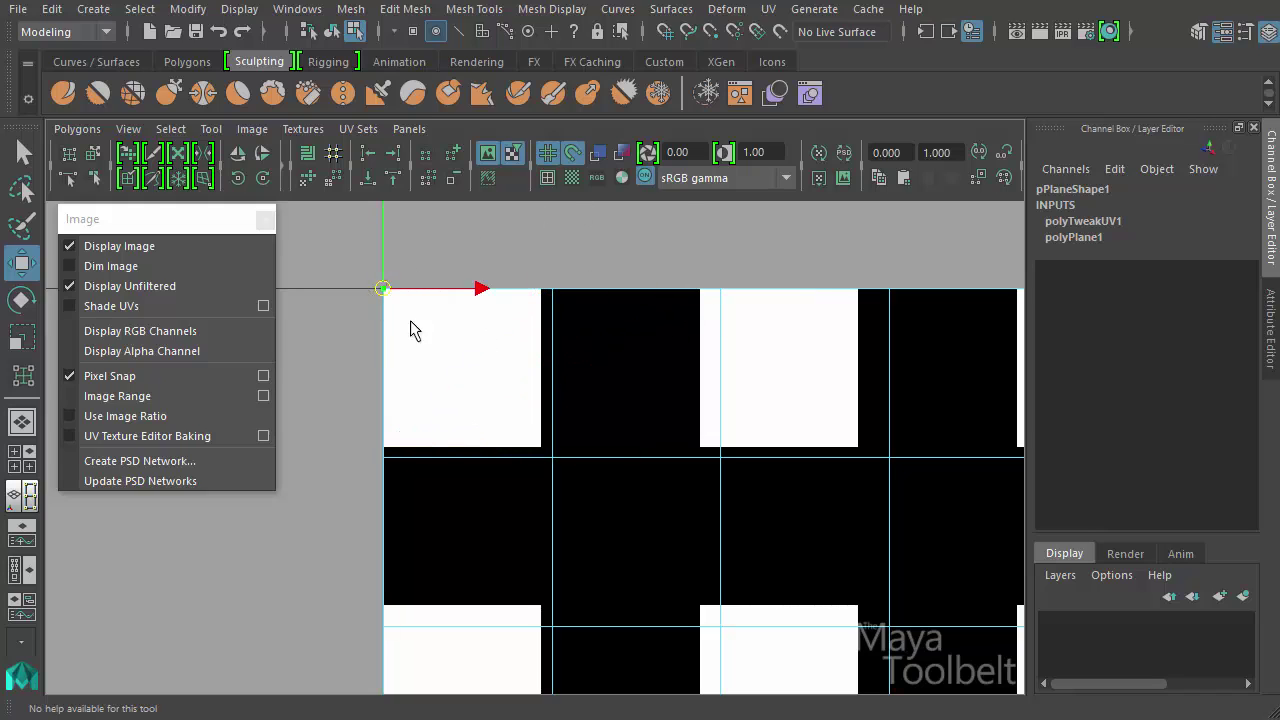
# Move the corner UV between the corners of the first white pixel again, ending back at its upper-left corner.
pyautogui.moveTo(413, 330); pyautogui.dragTo(507, 432)
pyautogui.moveTo(530, 295); pyautogui.dragTo(377, 333)
pyautogui.moveTo(438, 358); pyautogui.dragTo(386, 286)
pyautogui.hotkey('ctrl', 'z')
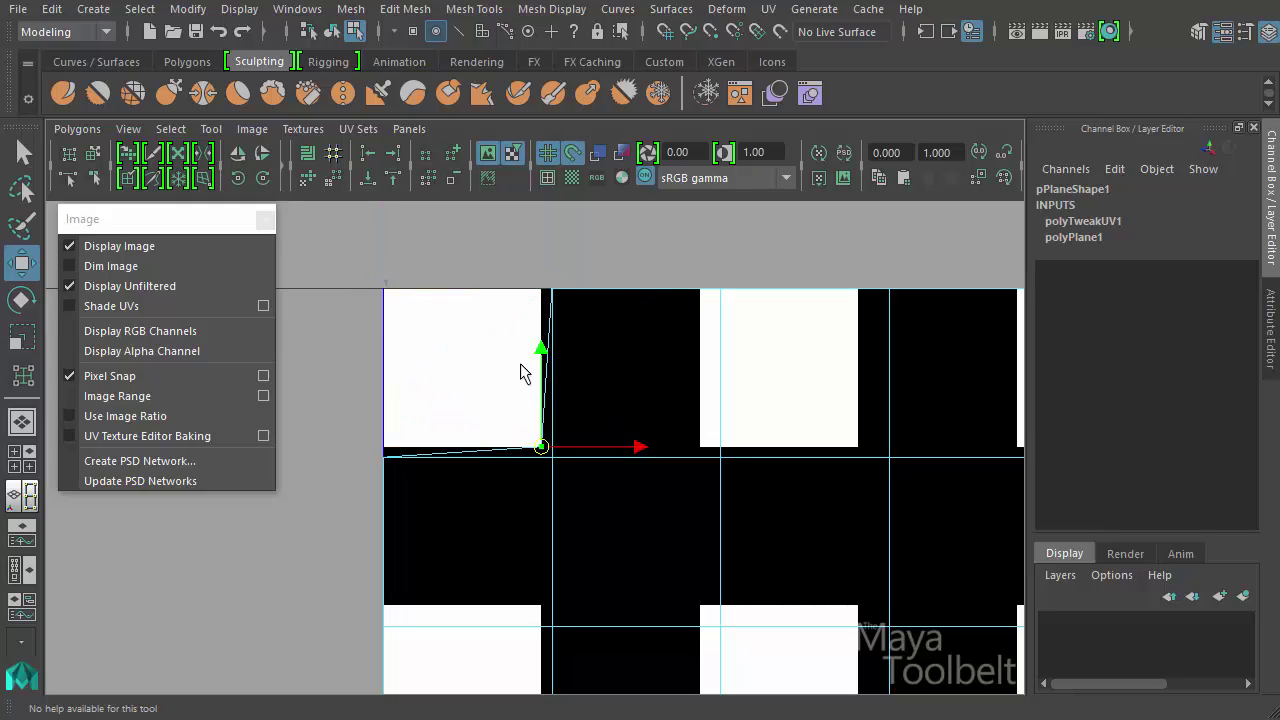
pyautogui.moveTo(521, 364); pyautogui.dragTo(401, 277)
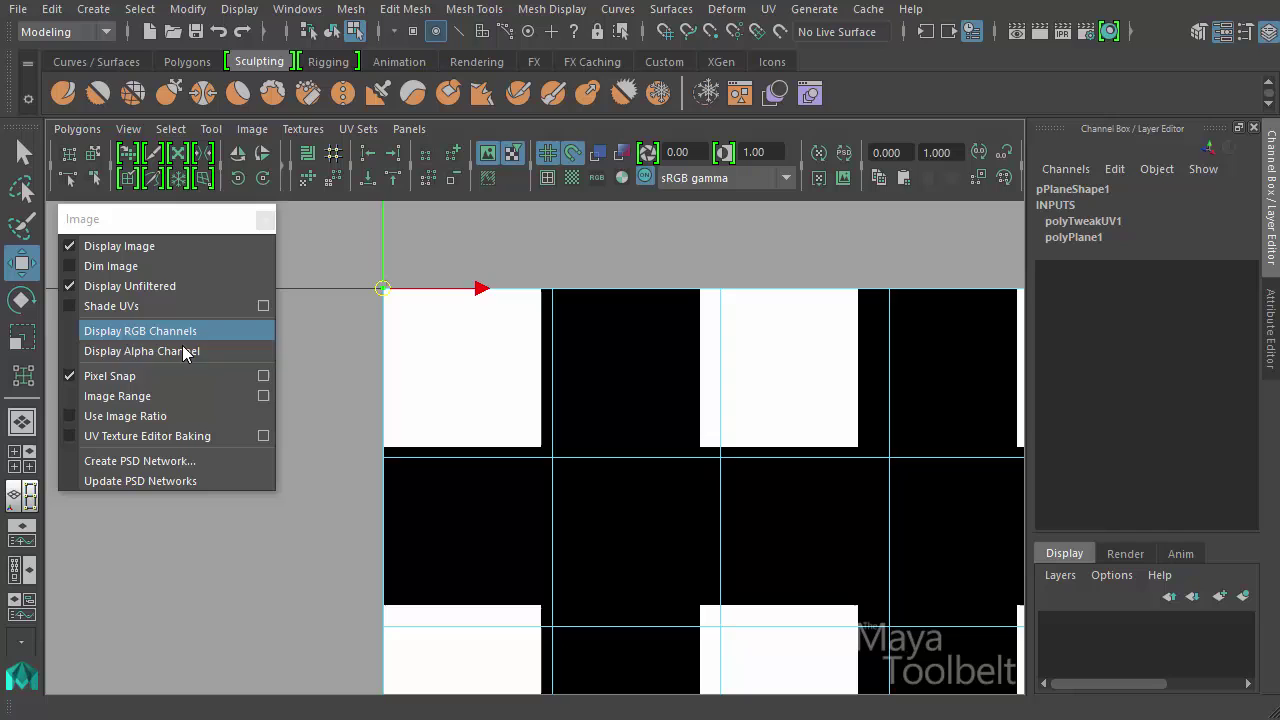
# Set the Pixel Snap placement to Snap center and move the corner UV to the centre of the first white pixel.
pyautogui.click(265, 375)
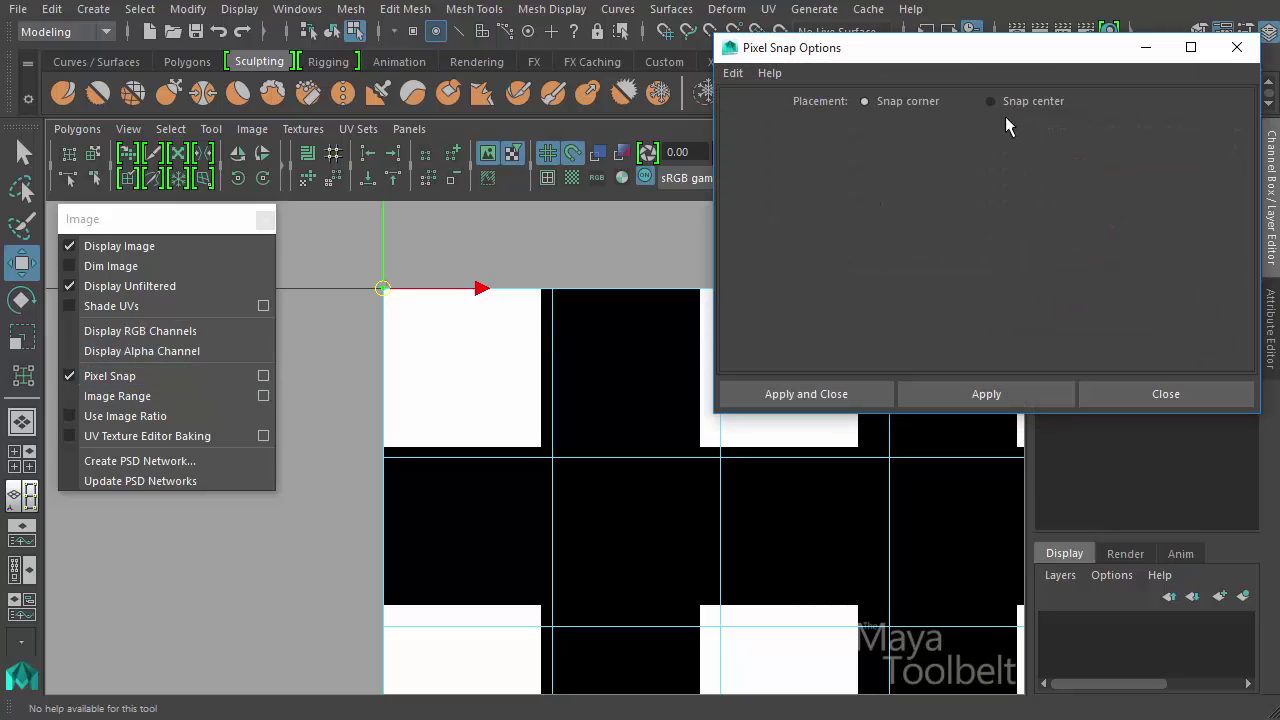
pyautogui.click(765, 394)
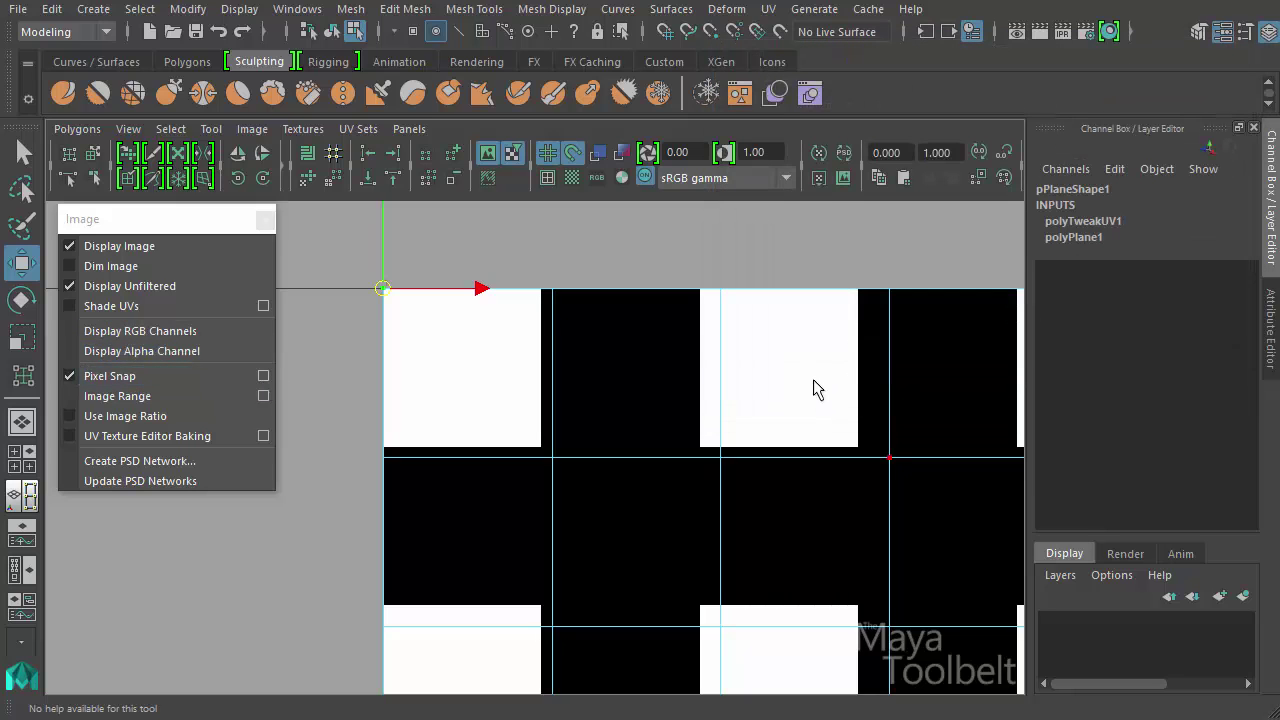
pyautogui.moveTo(383, 290); pyautogui.dragTo(403, 346)
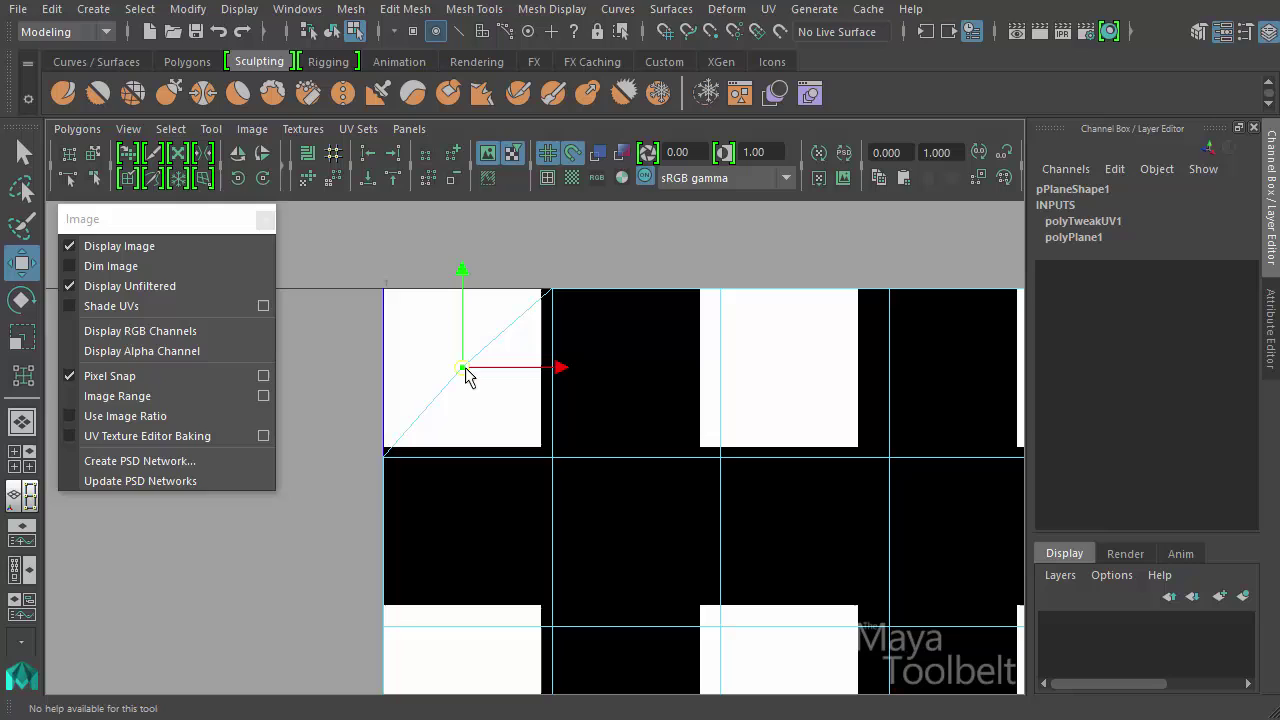
pyautogui.moveTo(470, 380); pyautogui.dragTo(477, 341)
pyautogui.moveTo(468, 358); pyautogui.dragTo(440, 397)
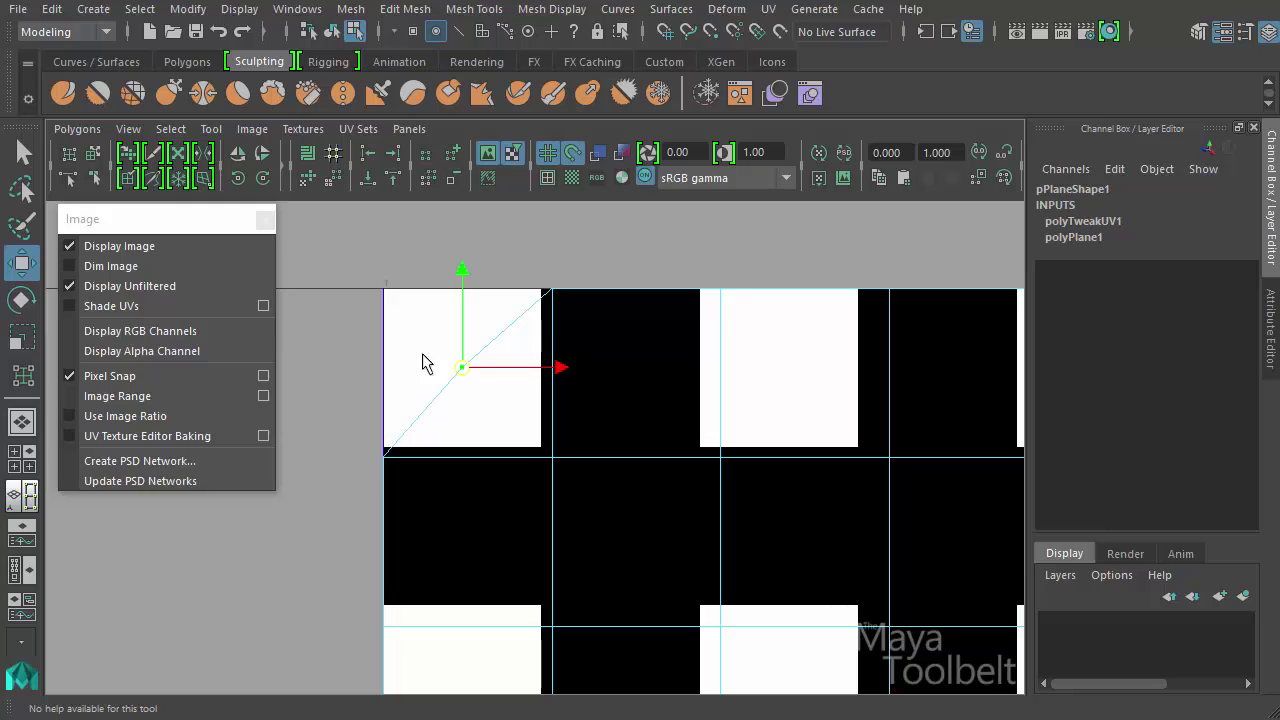